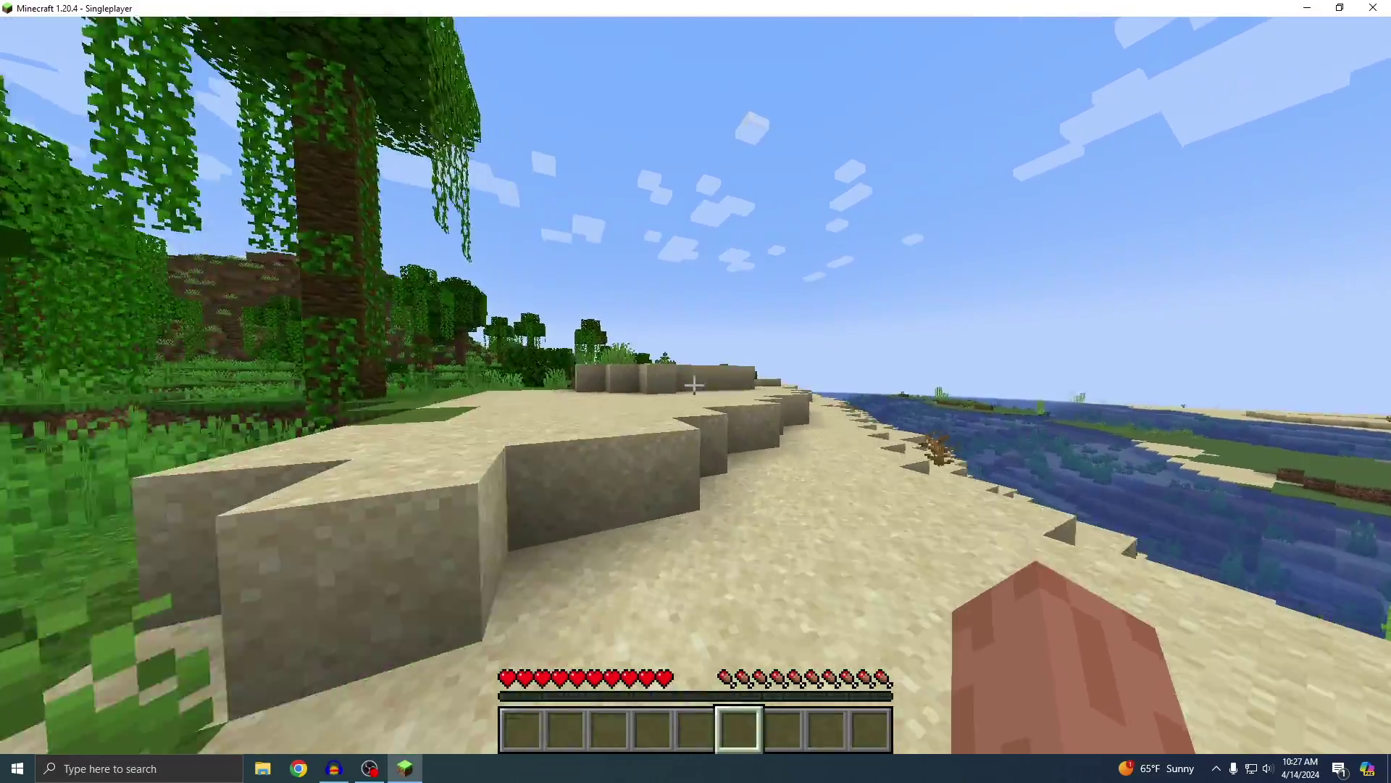
key("w")
key("w")
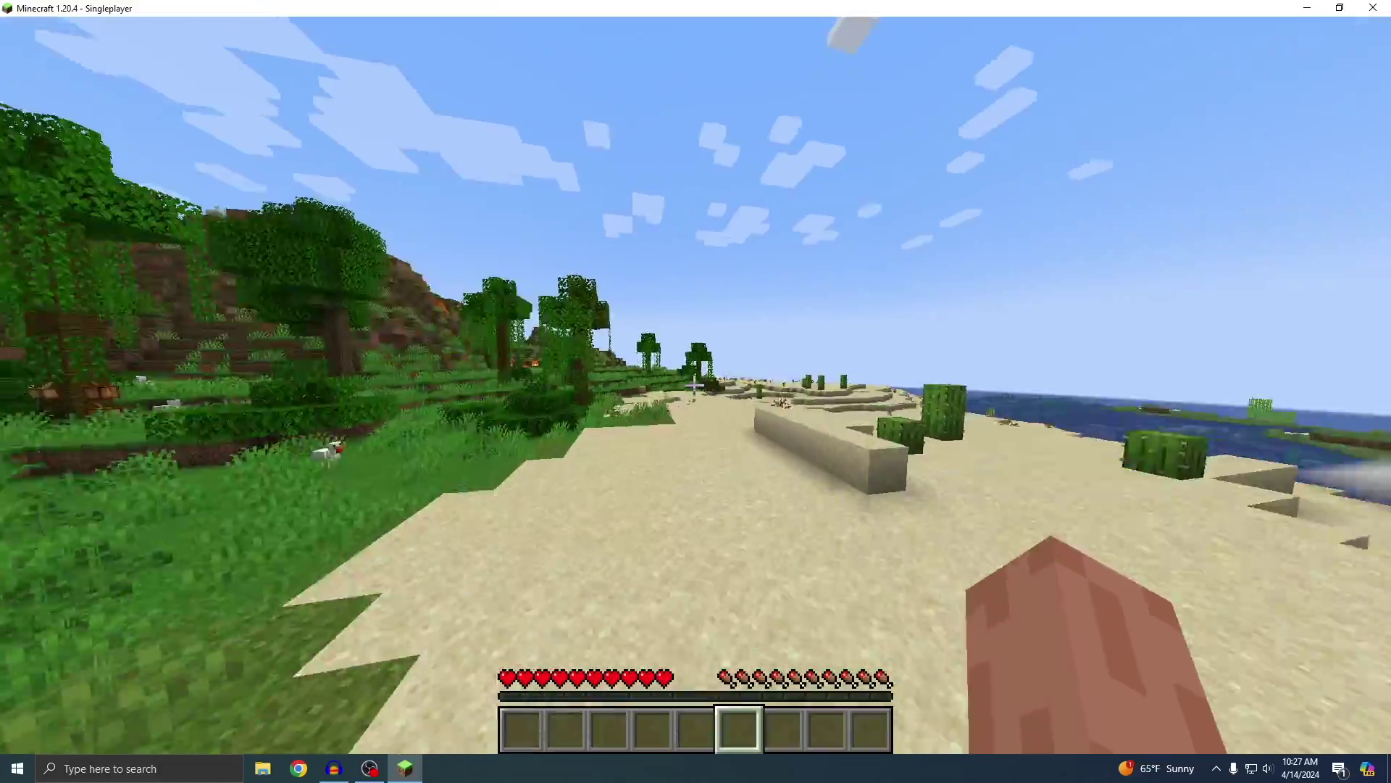
Walk from the beach across the grassland toward the jungle, switching to front third-person view
key("F5")
key("F5")
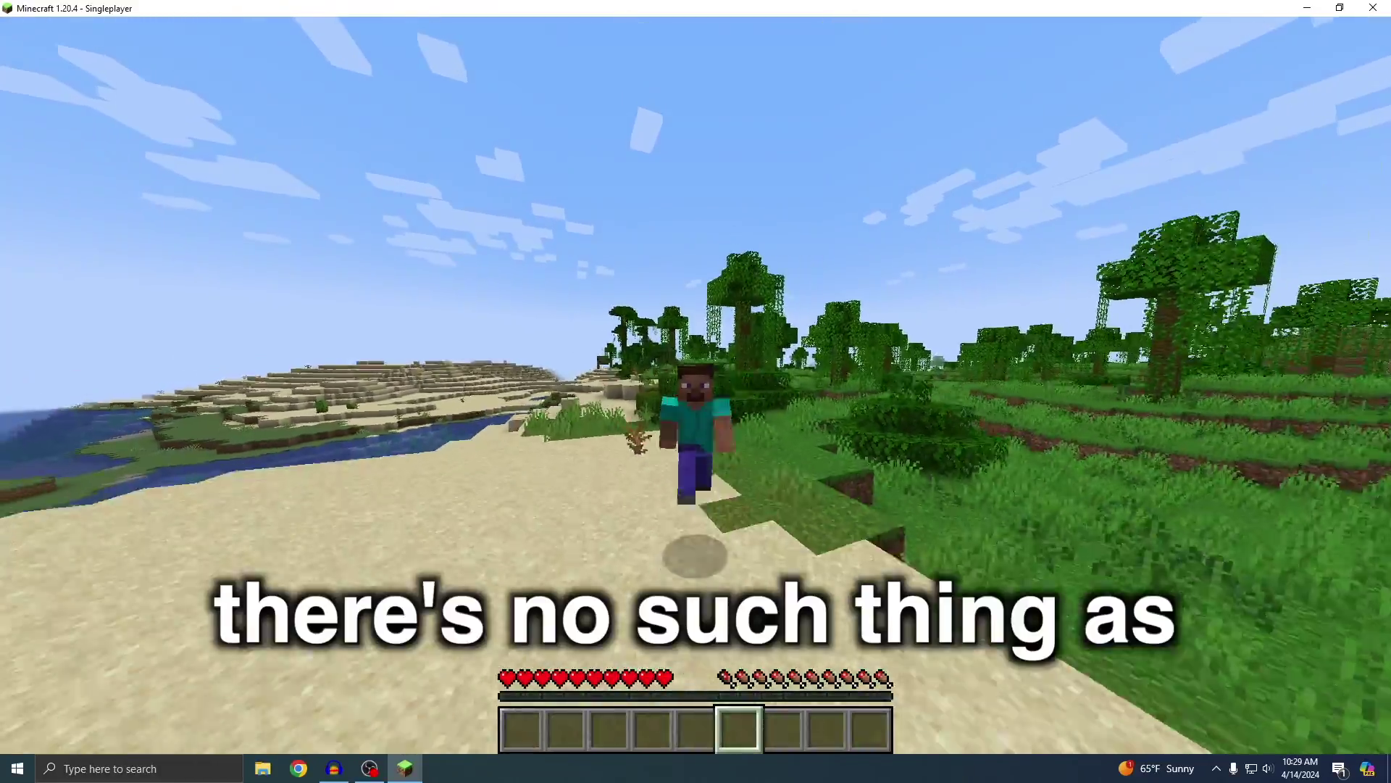
key("w")
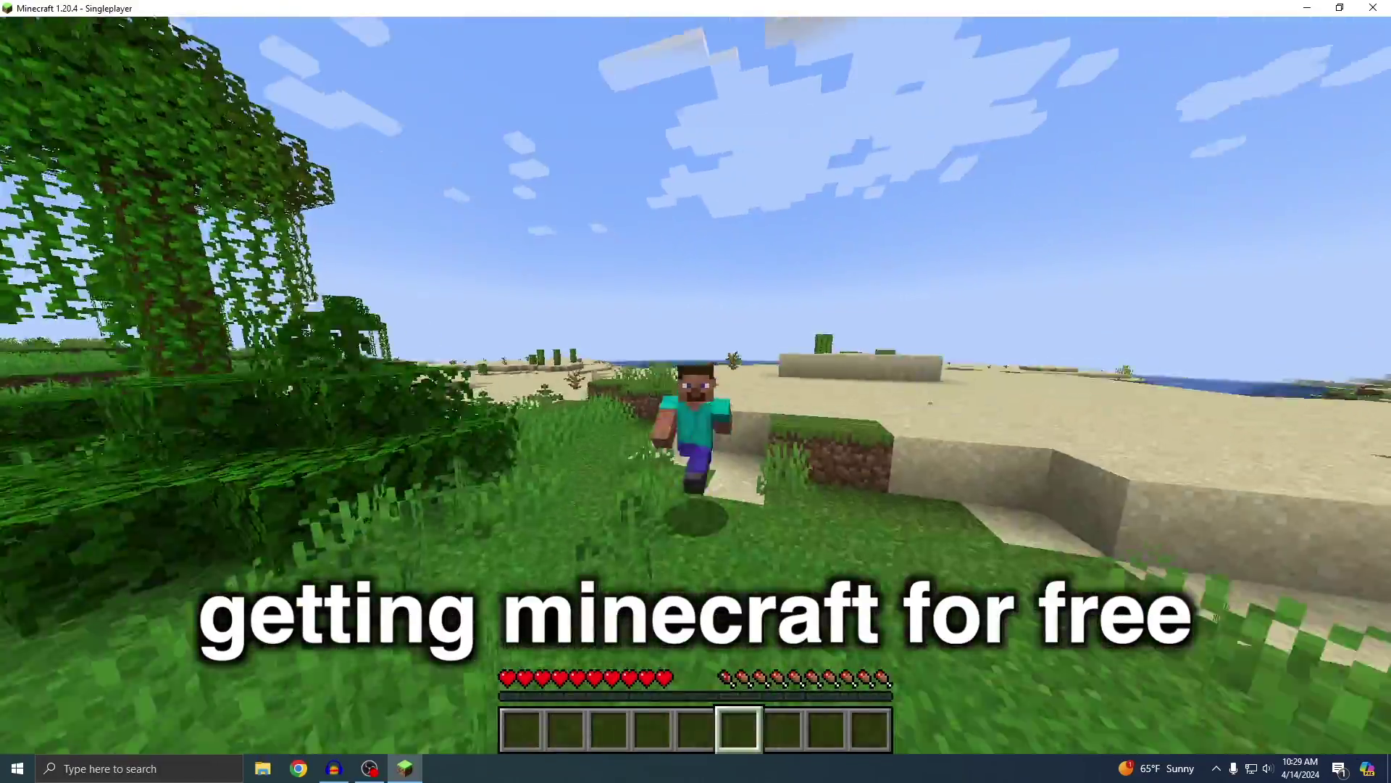
key("w")
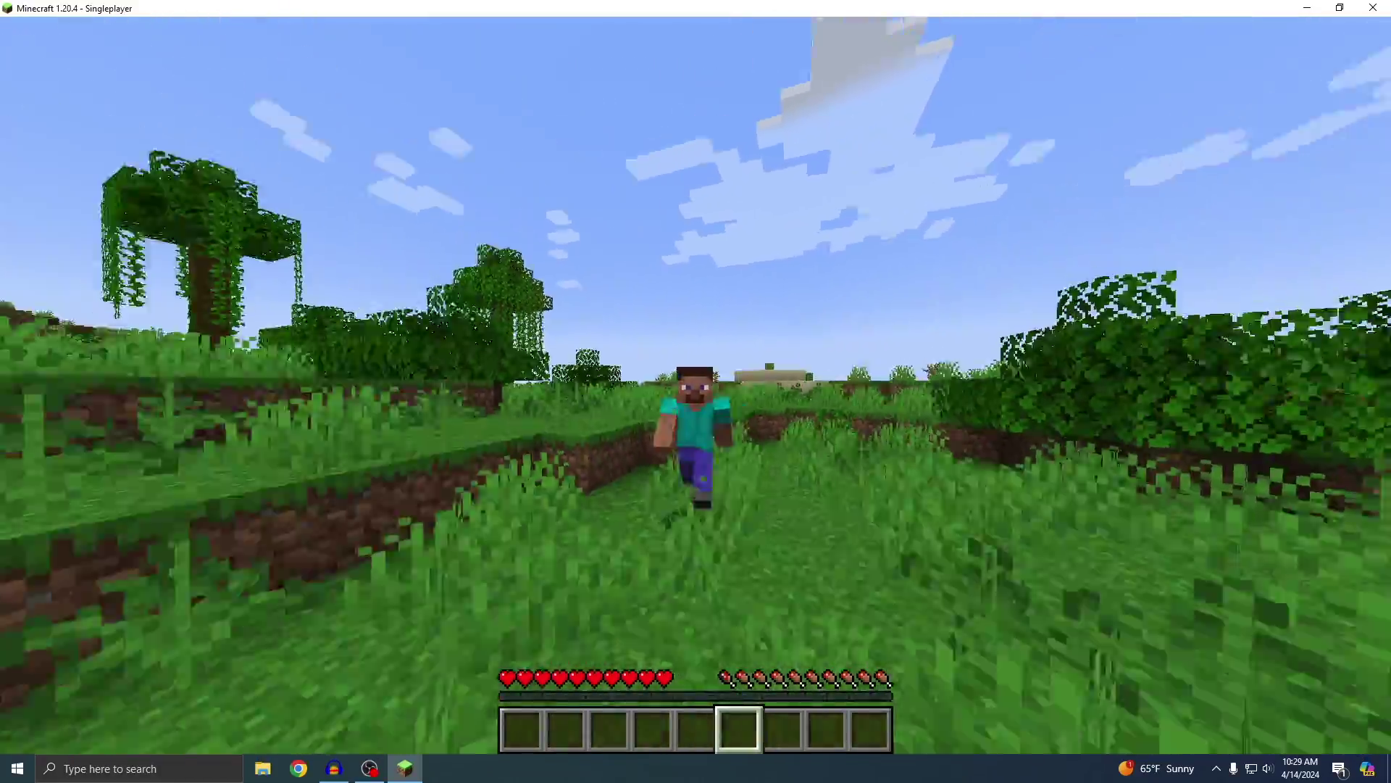
key("w")
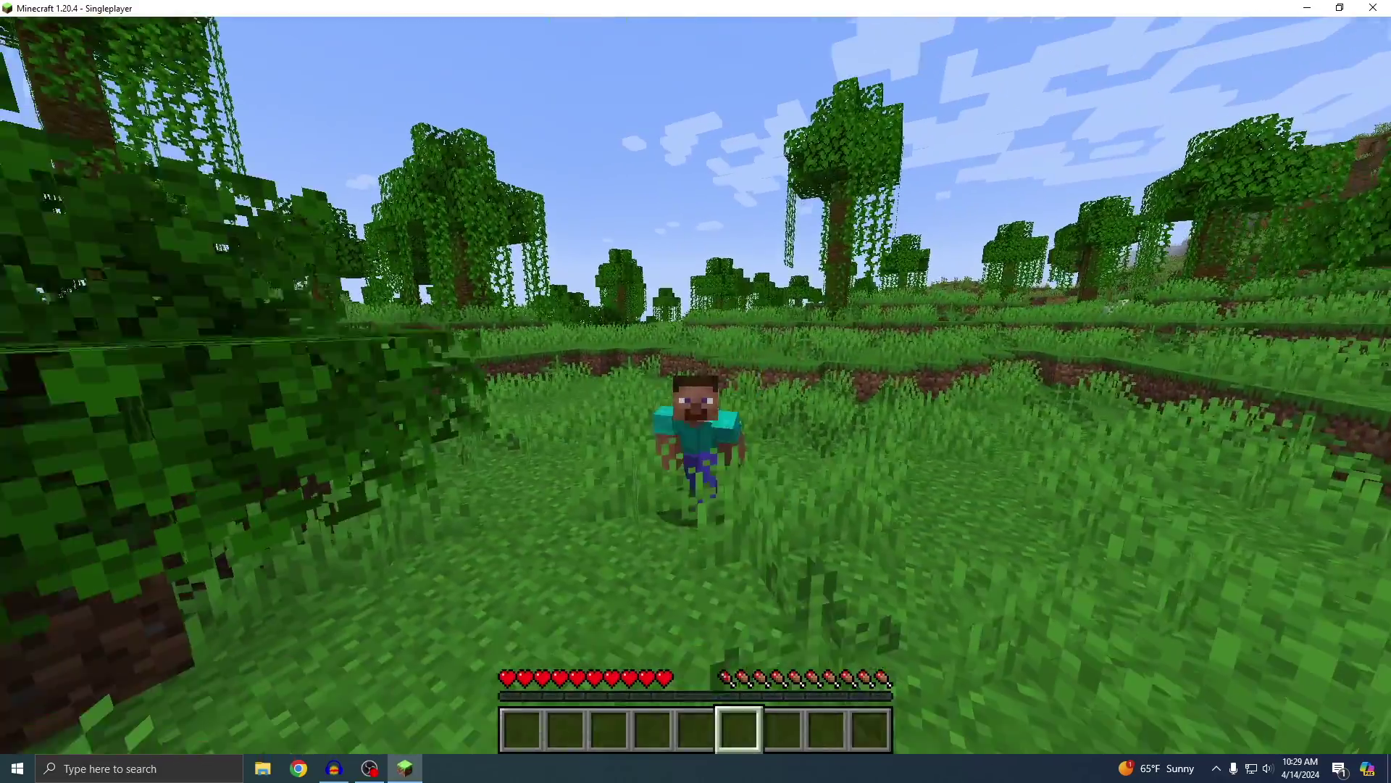
key("w")
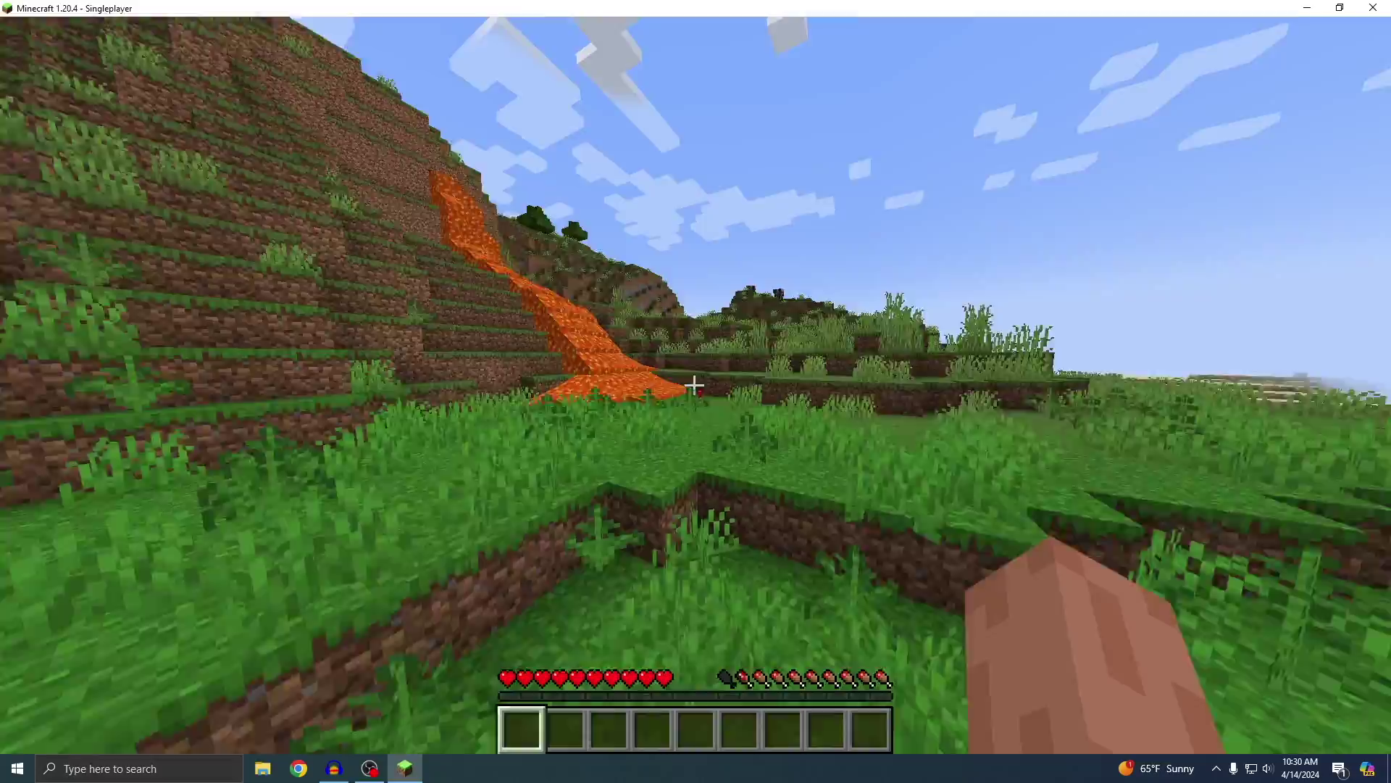
Walk past the lava picking up an apple, then bring up minecraft.net in Chrome
key("w")
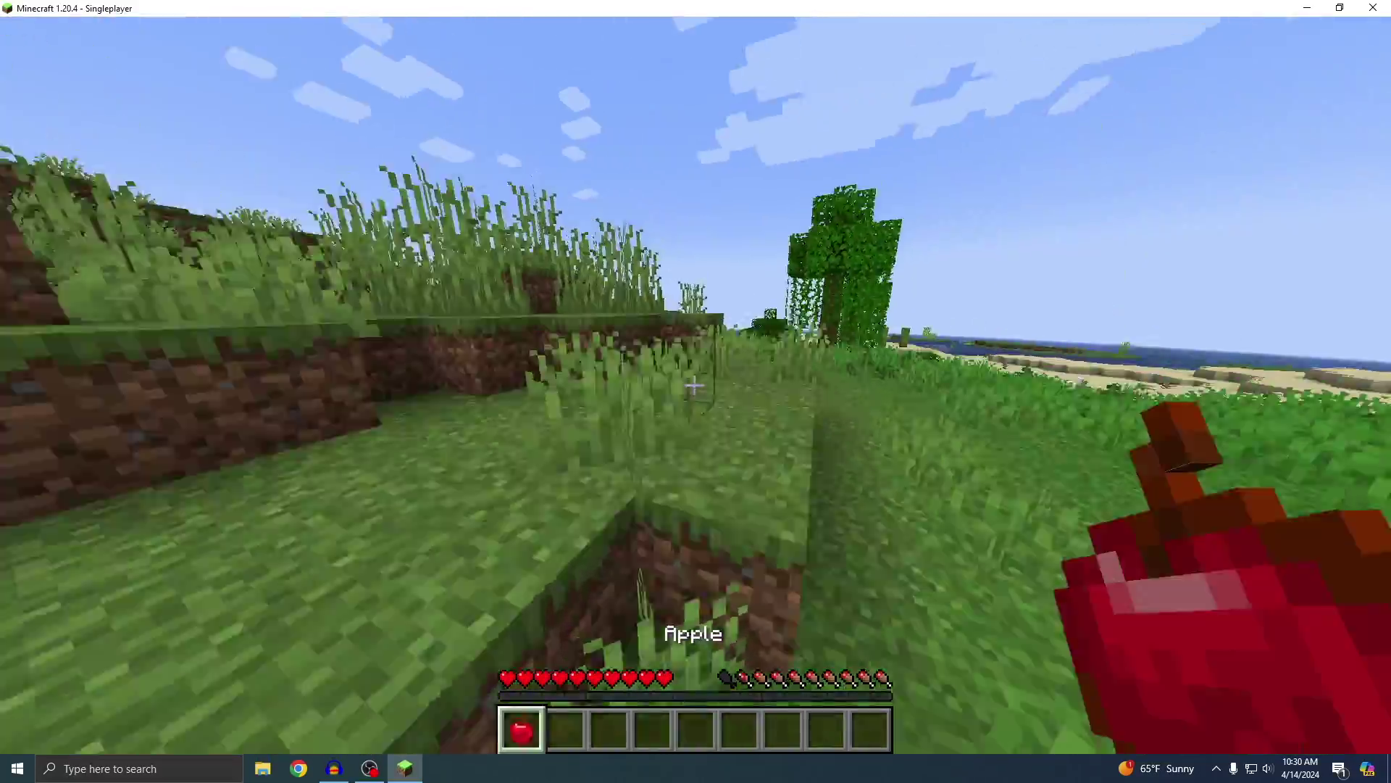
key("F5")
key("F5")
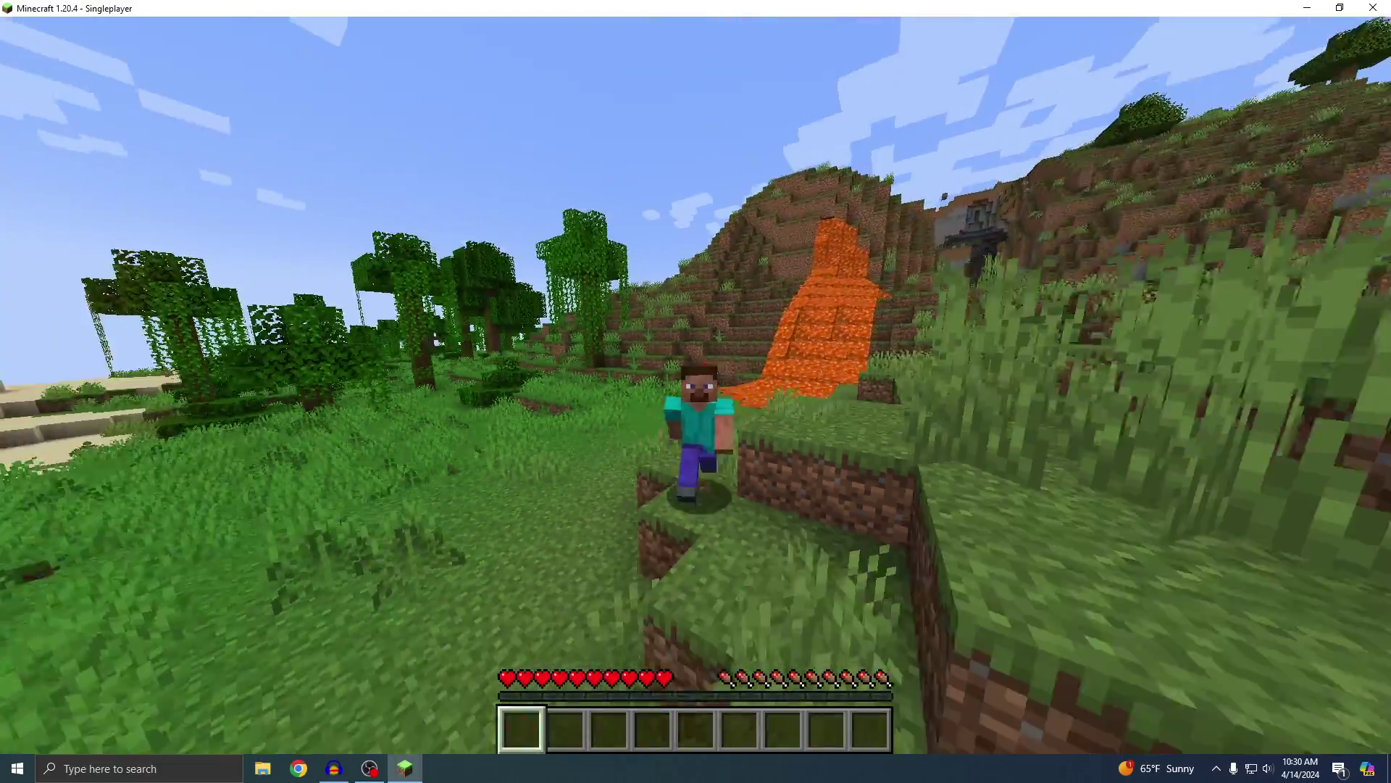
key("w")
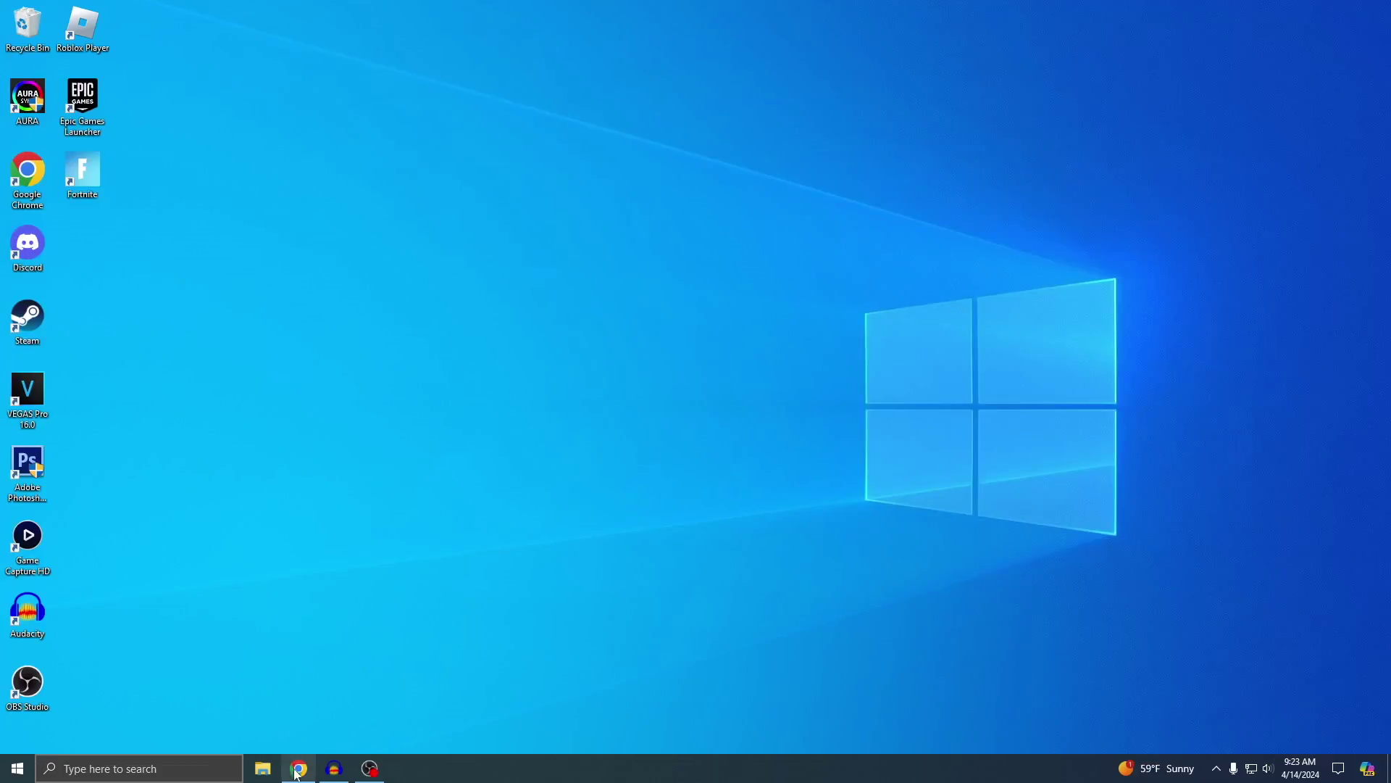
left_click(297, 769)
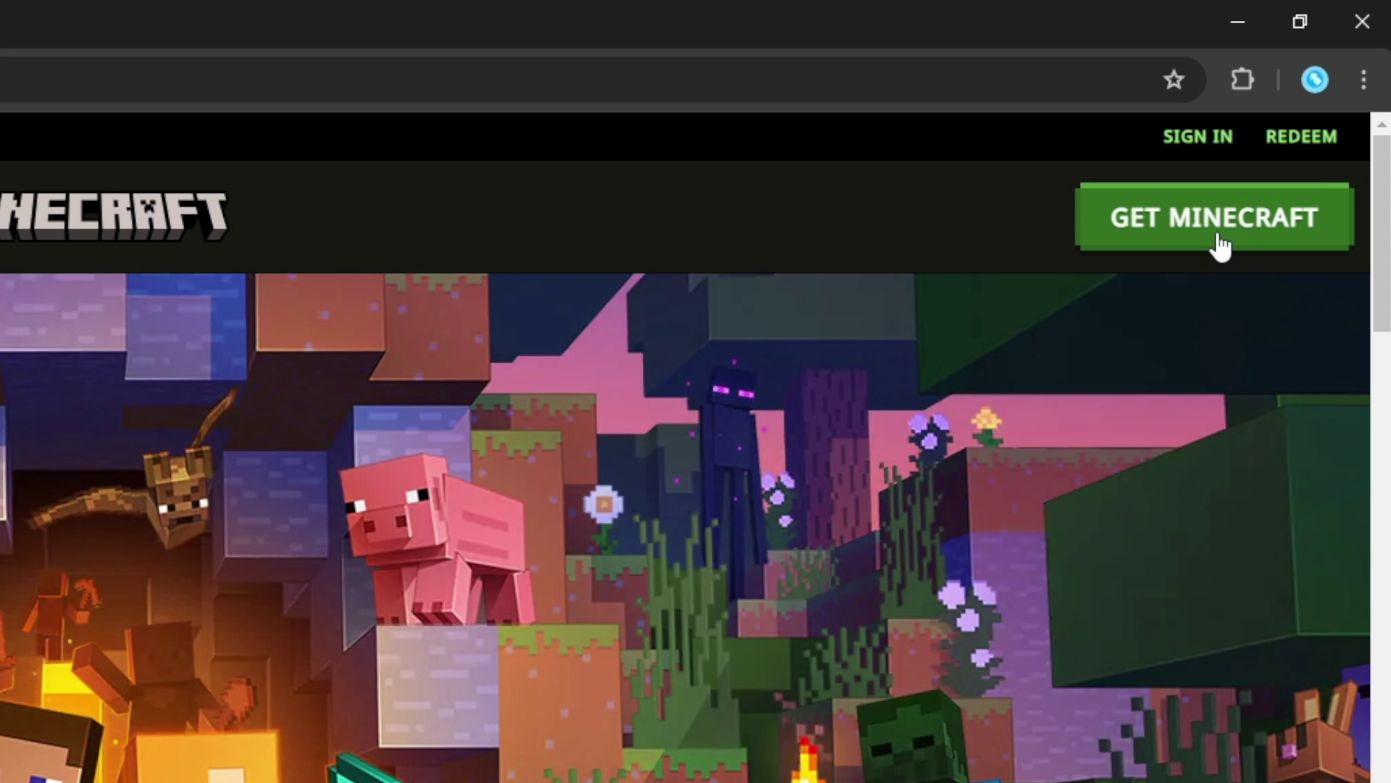
Pick the $29.99 Minecraft Java & Bedrock edition on the buy page and check out
left_click(1227, 247)
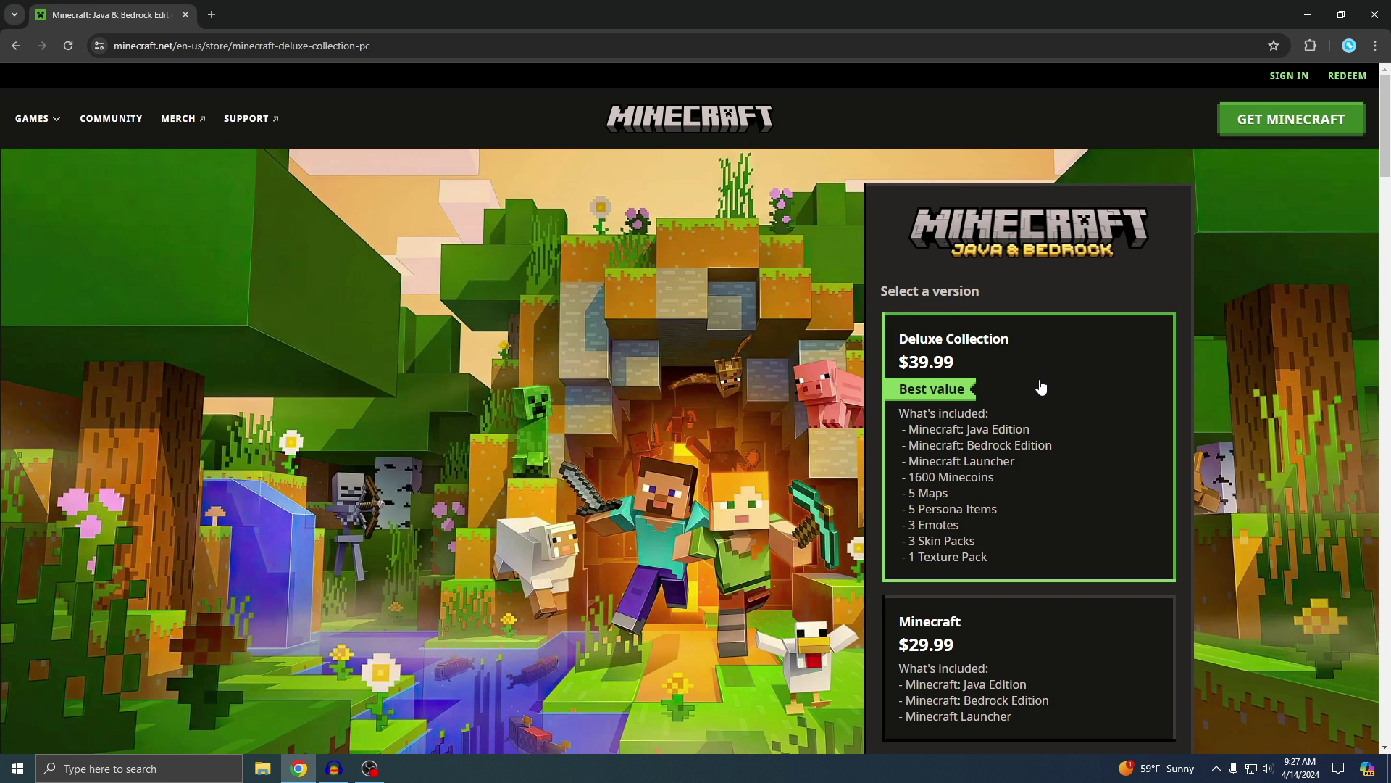
scroll(1042, 387, "down", 2)
left_click(1022, 481)
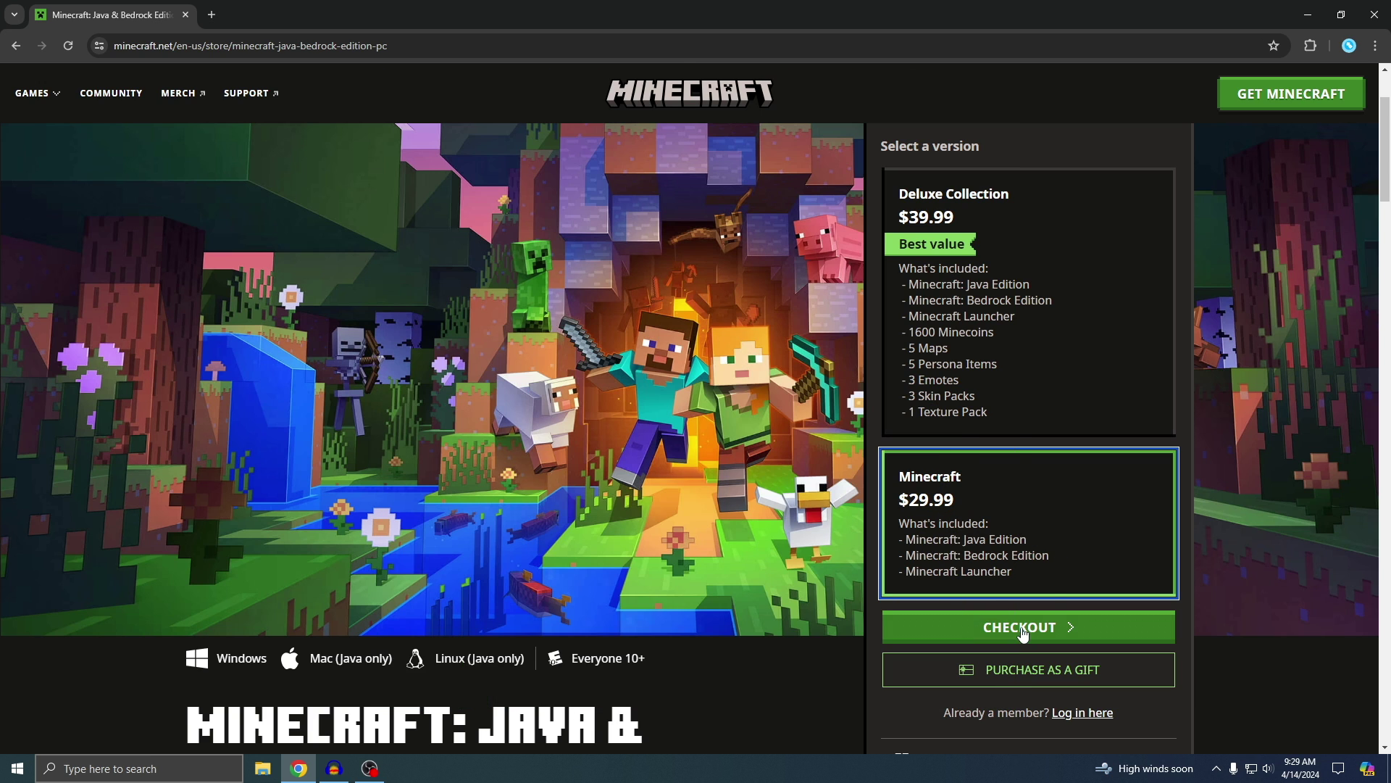
left_click(1007, 628)
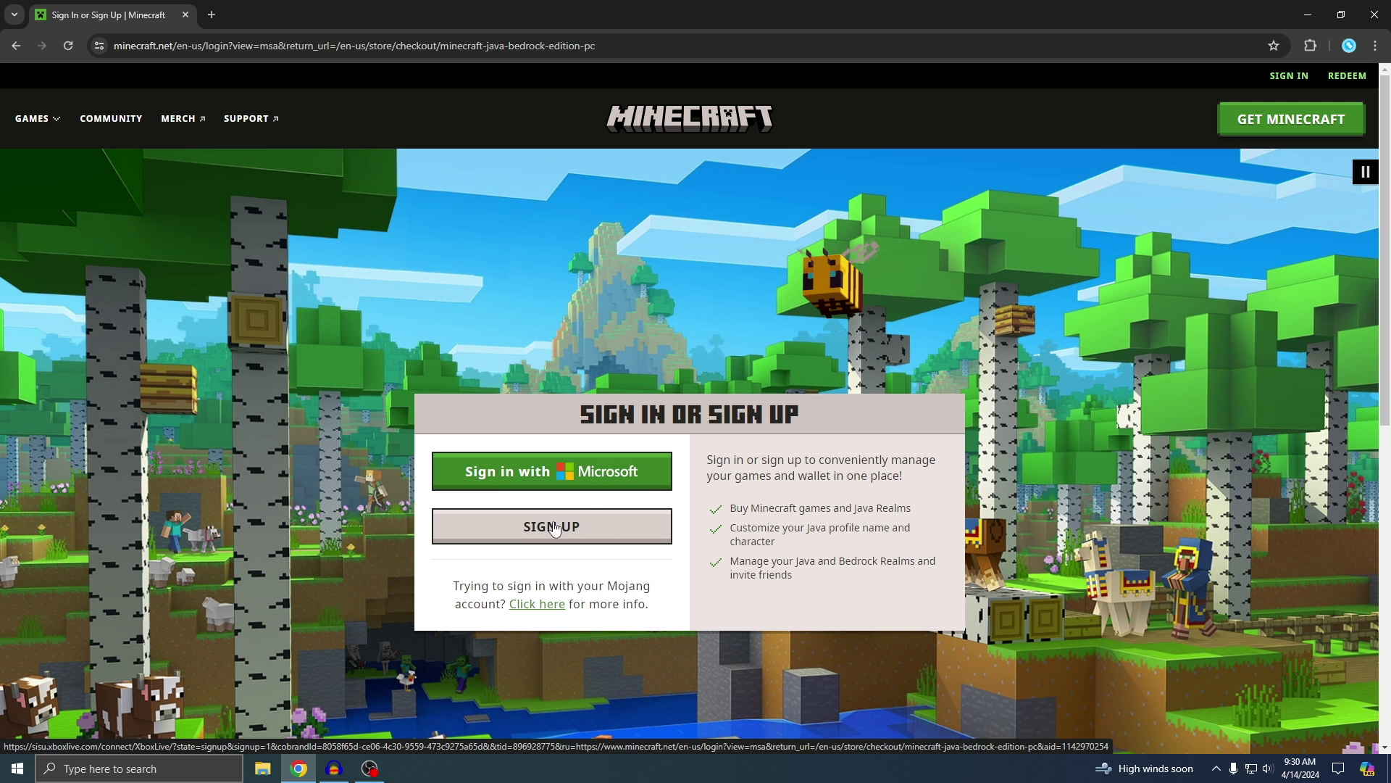
Sign in with a Microsoft account and choose PayPal as the payment method
left_click(608, 474)
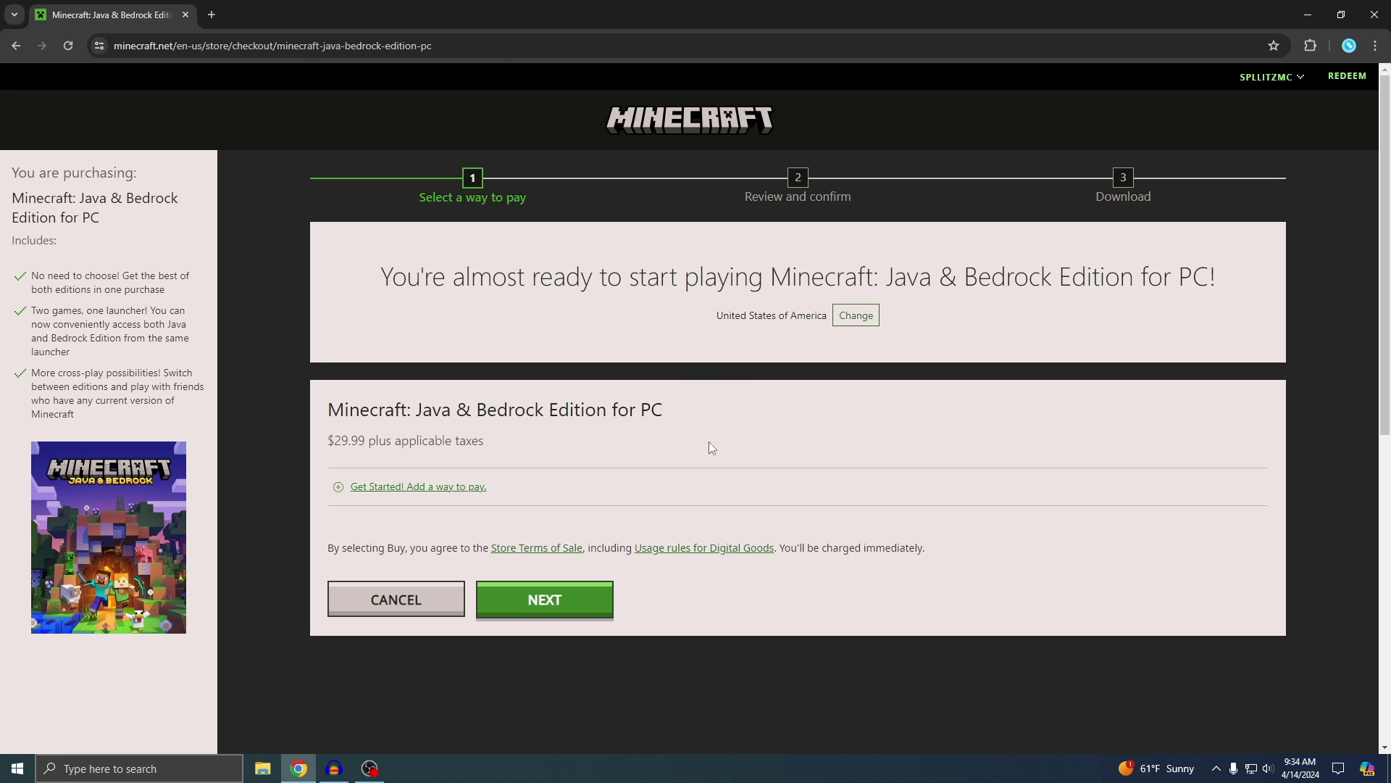
left_click(543, 598)
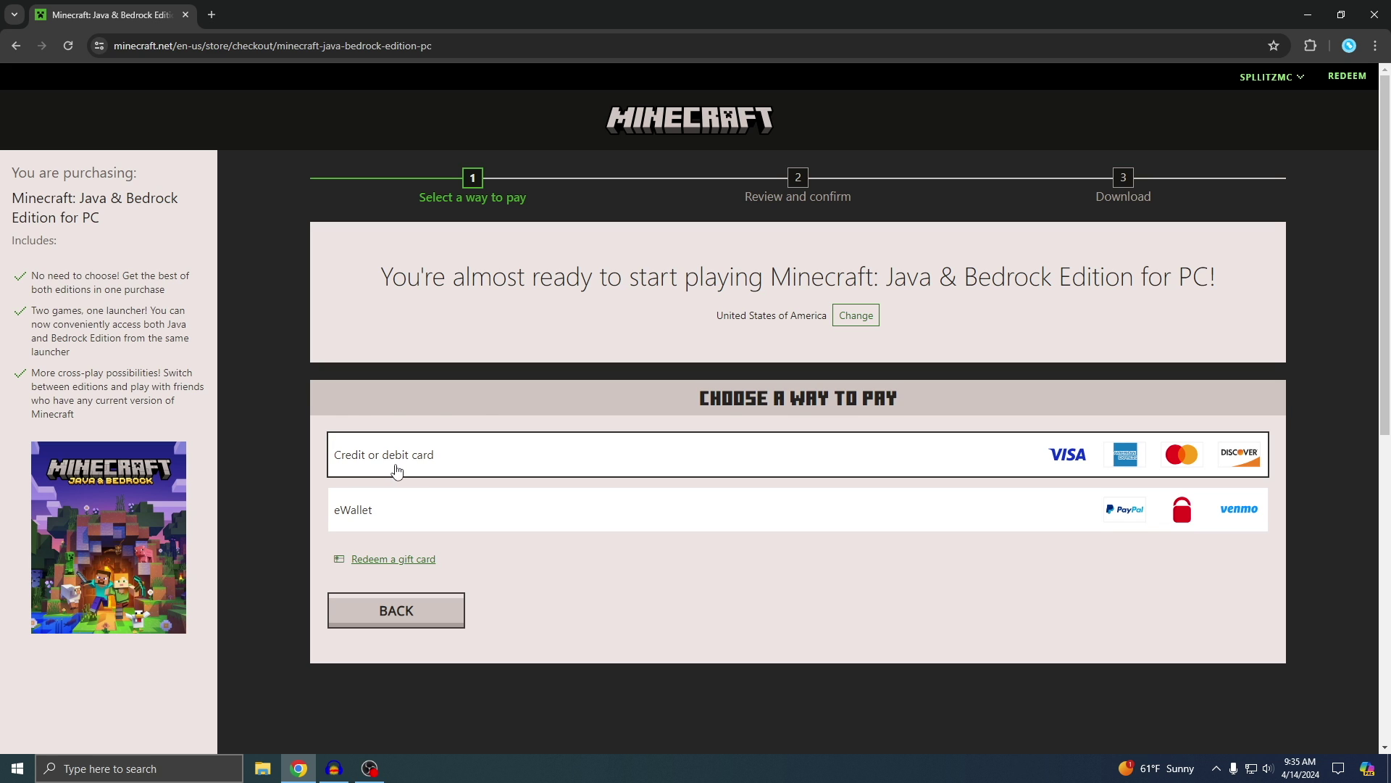
left_click(1138, 529)
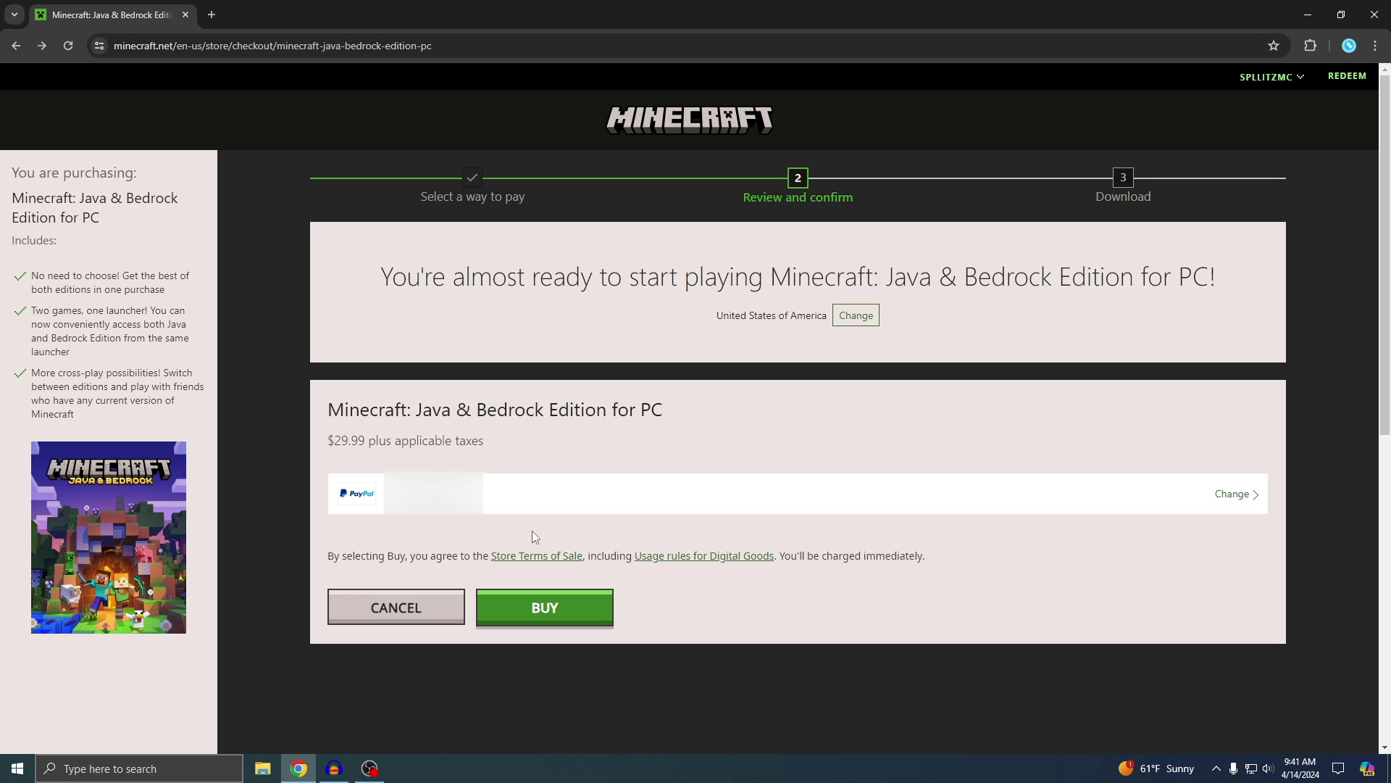
Confirm the $29.99 purchase, save MinecraftInstaller.exe to Downloads, and run it
left_click(542, 614)
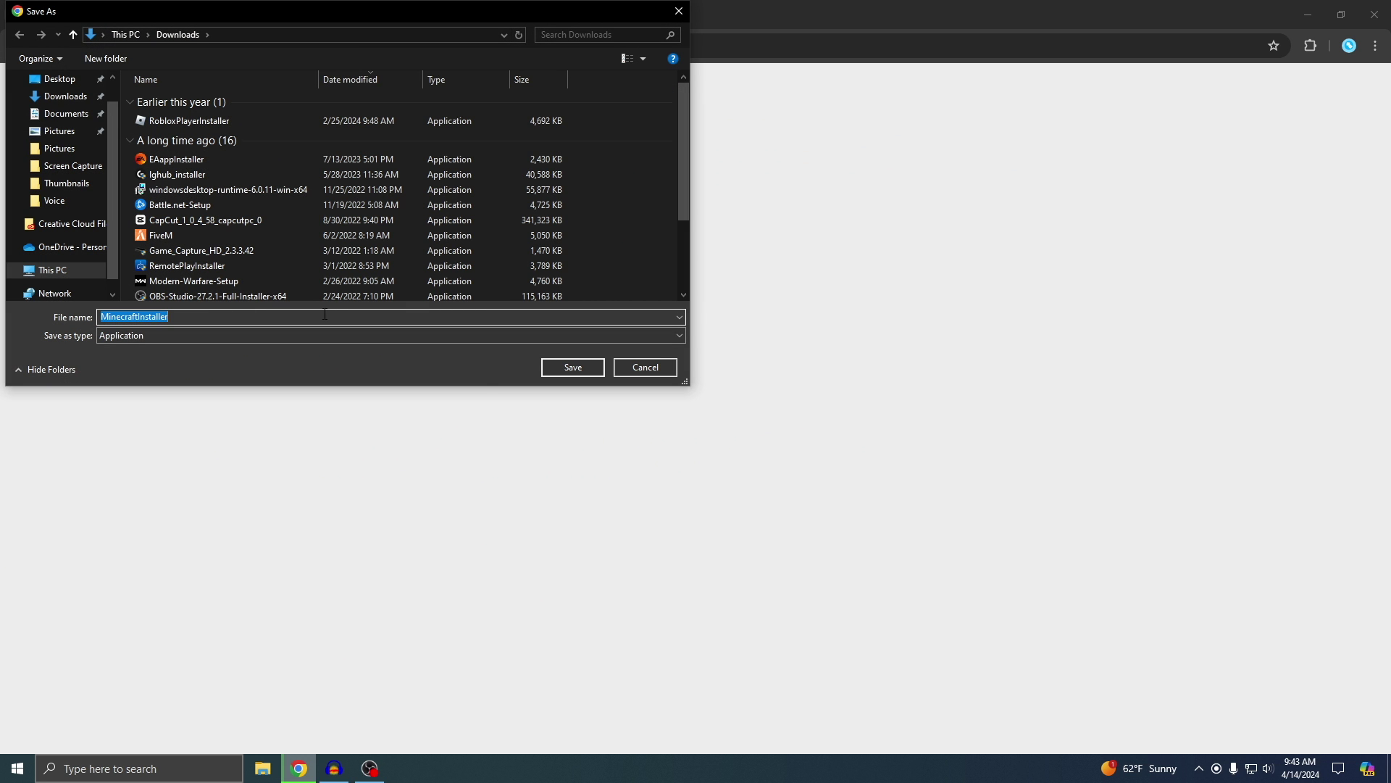
left_click(572, 368)
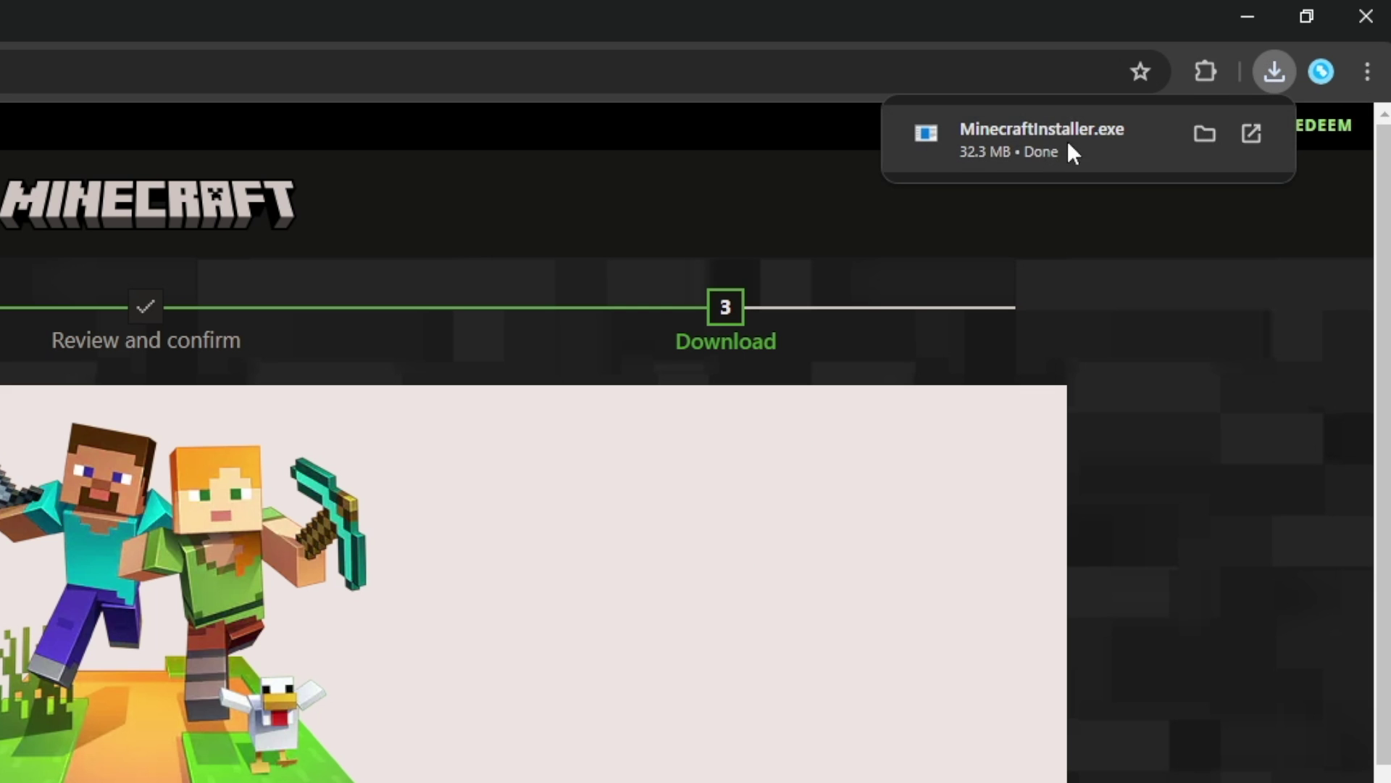
left_click(1033, 134)
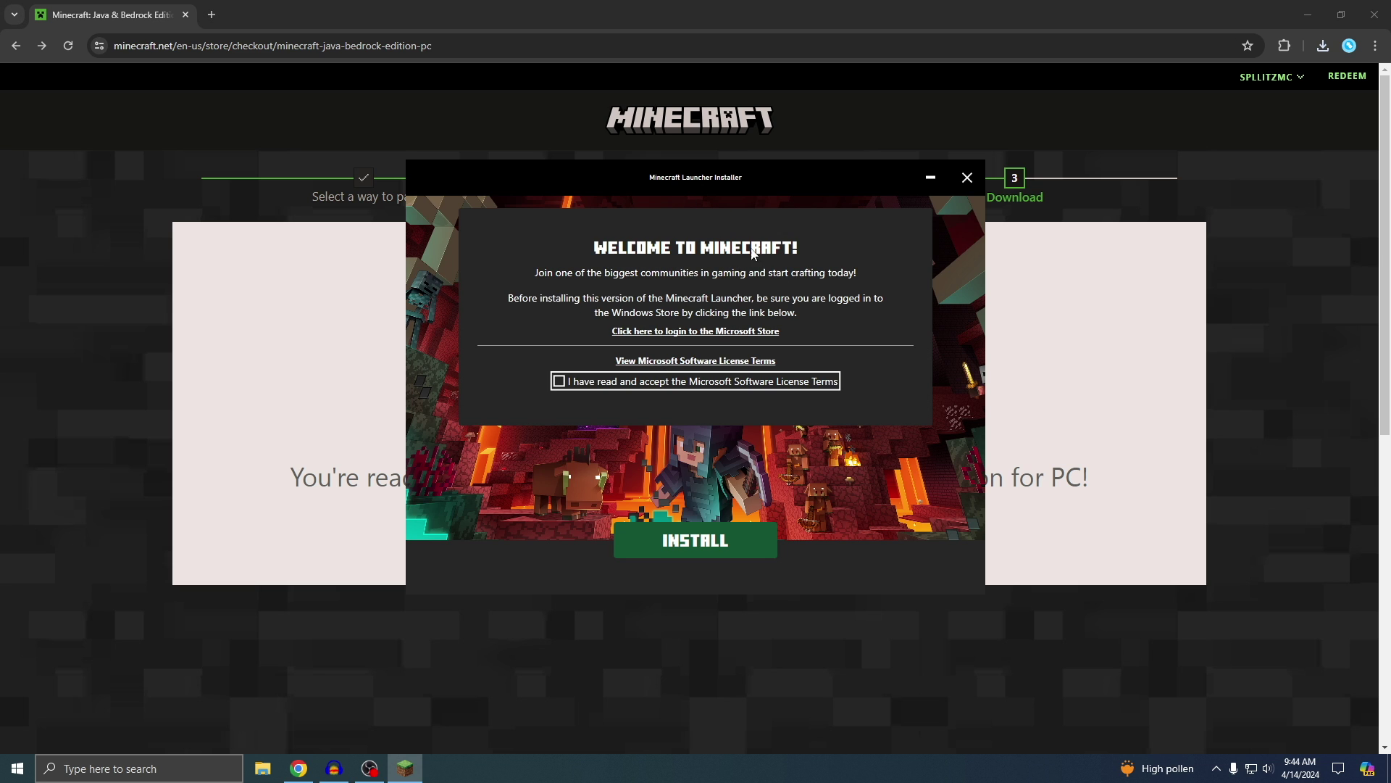
Accept the license terms, install the Minecraft Launcher, and close Chrome
left_click(559, 382)
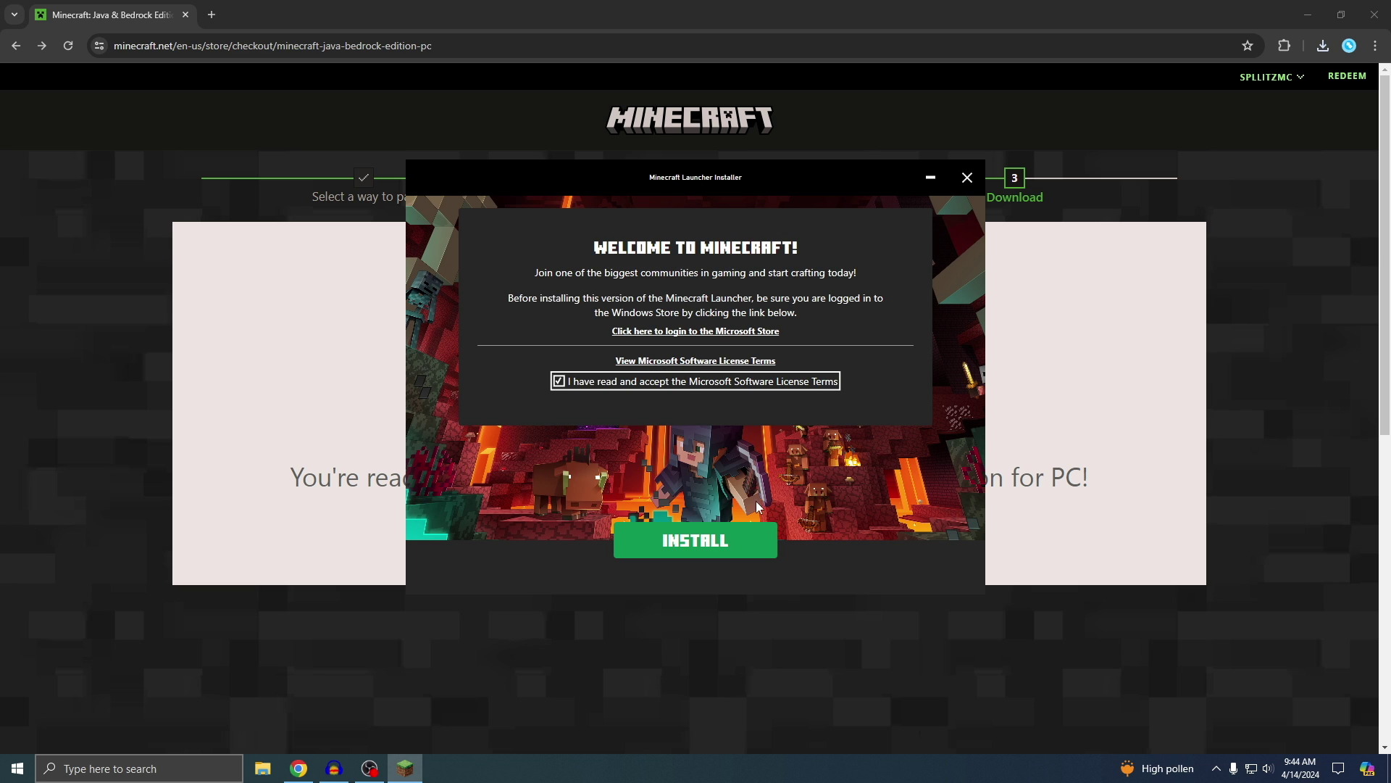
left_click(694, 542)
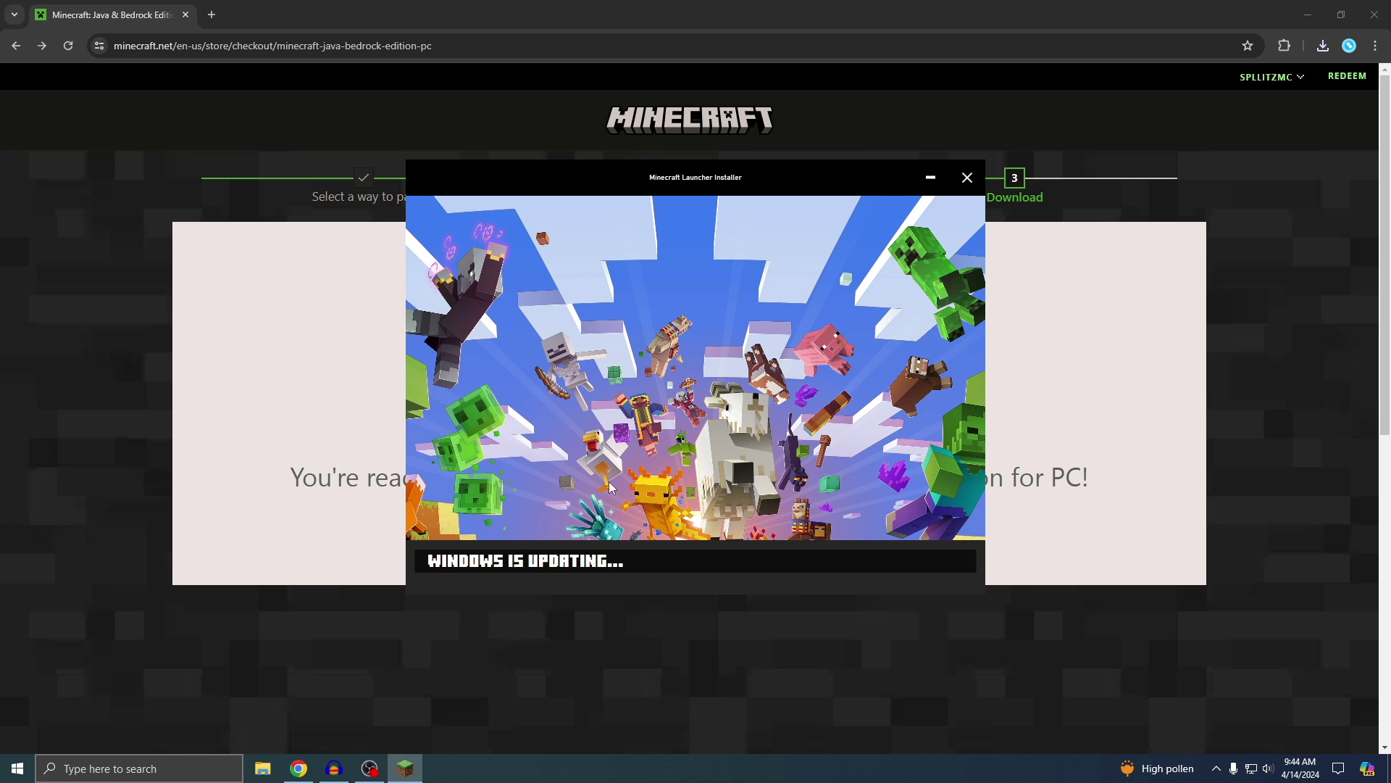
left_click(1381, 20)
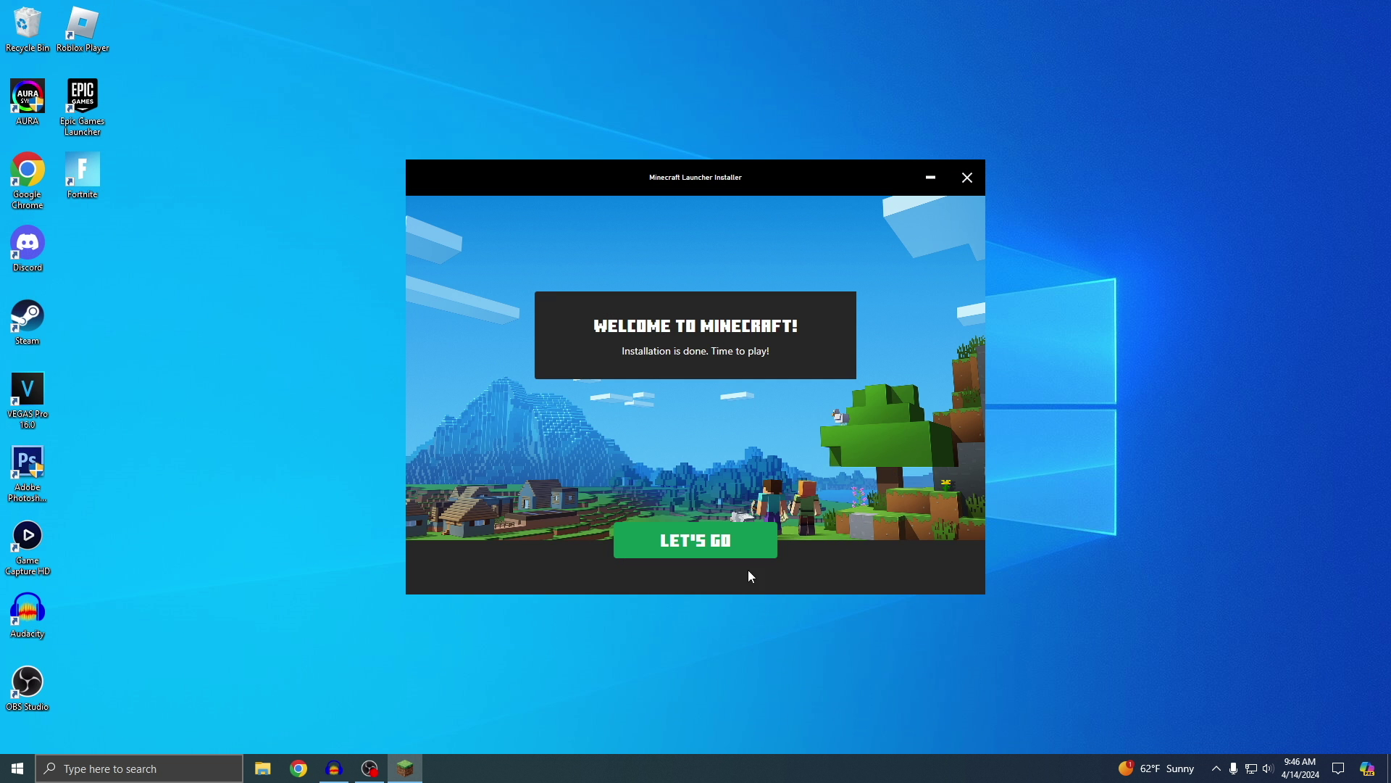
Open the launcher, sign in with Microsoft, launch Java Edition, and confirm a chosen username
left_click(701, 550)
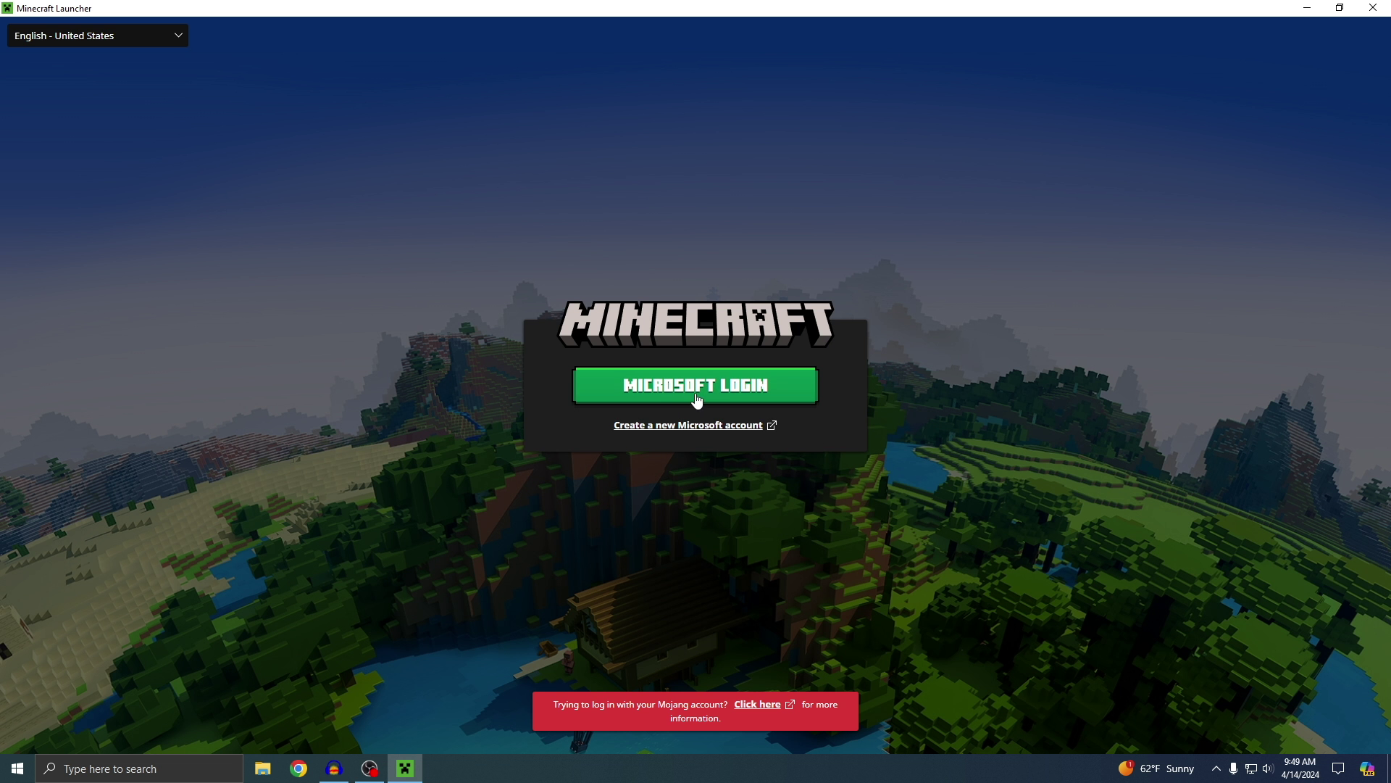
left_click(702, 398)
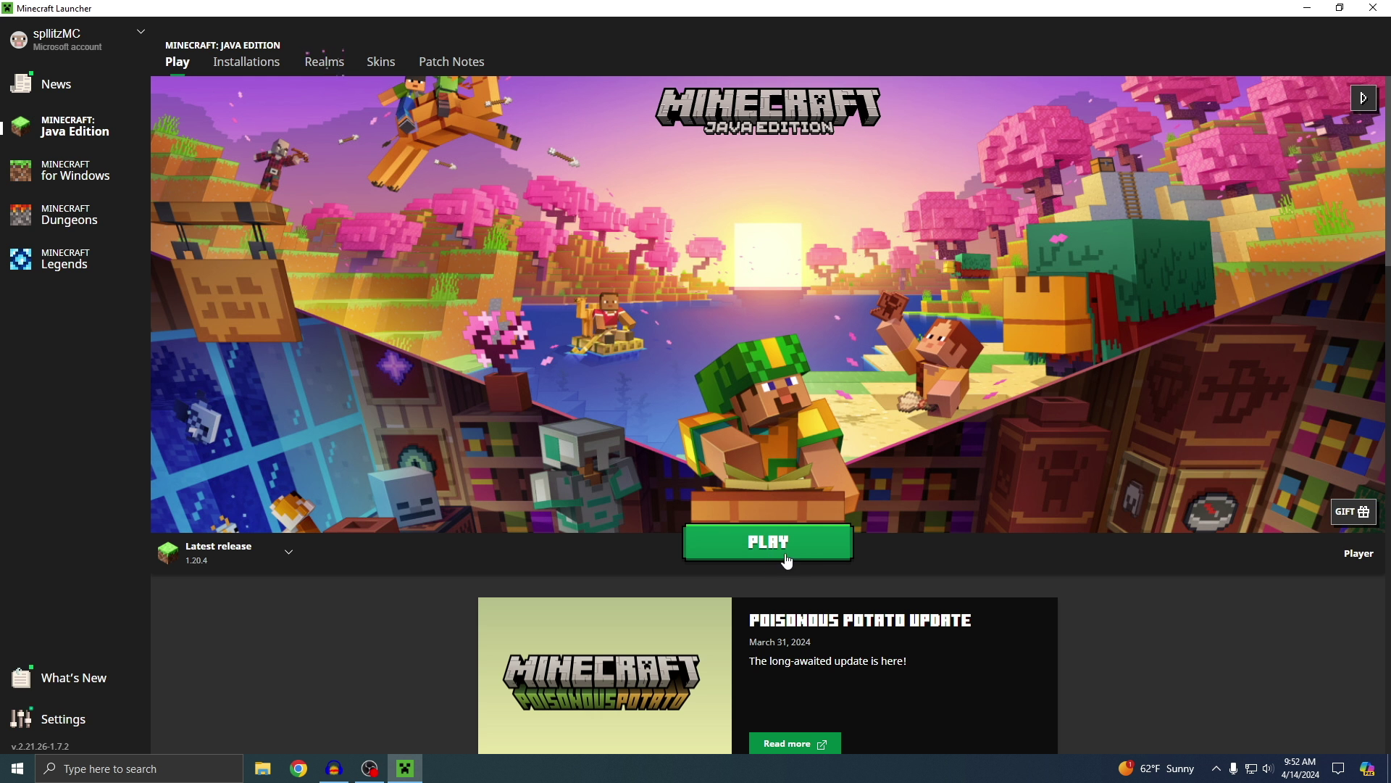
left_click(771, 550)
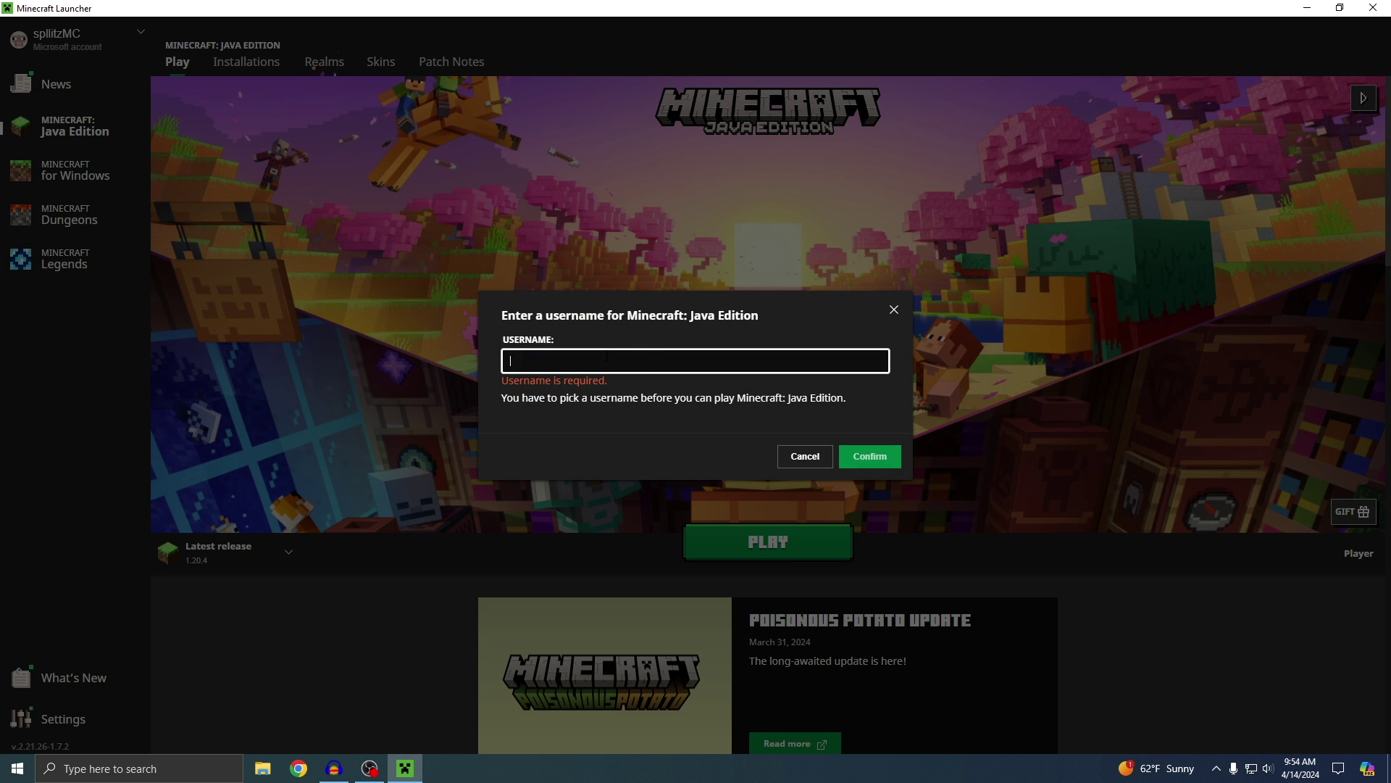
type("spllitzMC")
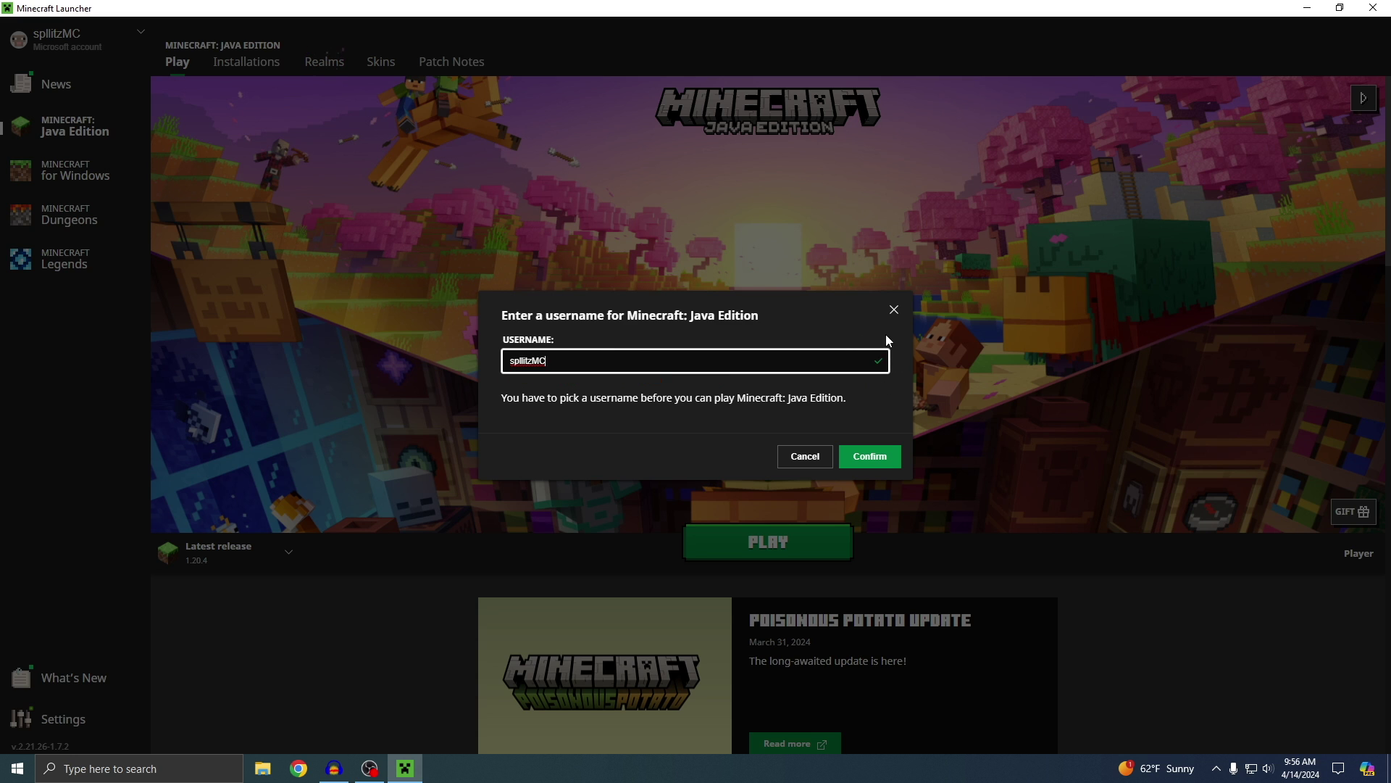
left_click(873, 459)
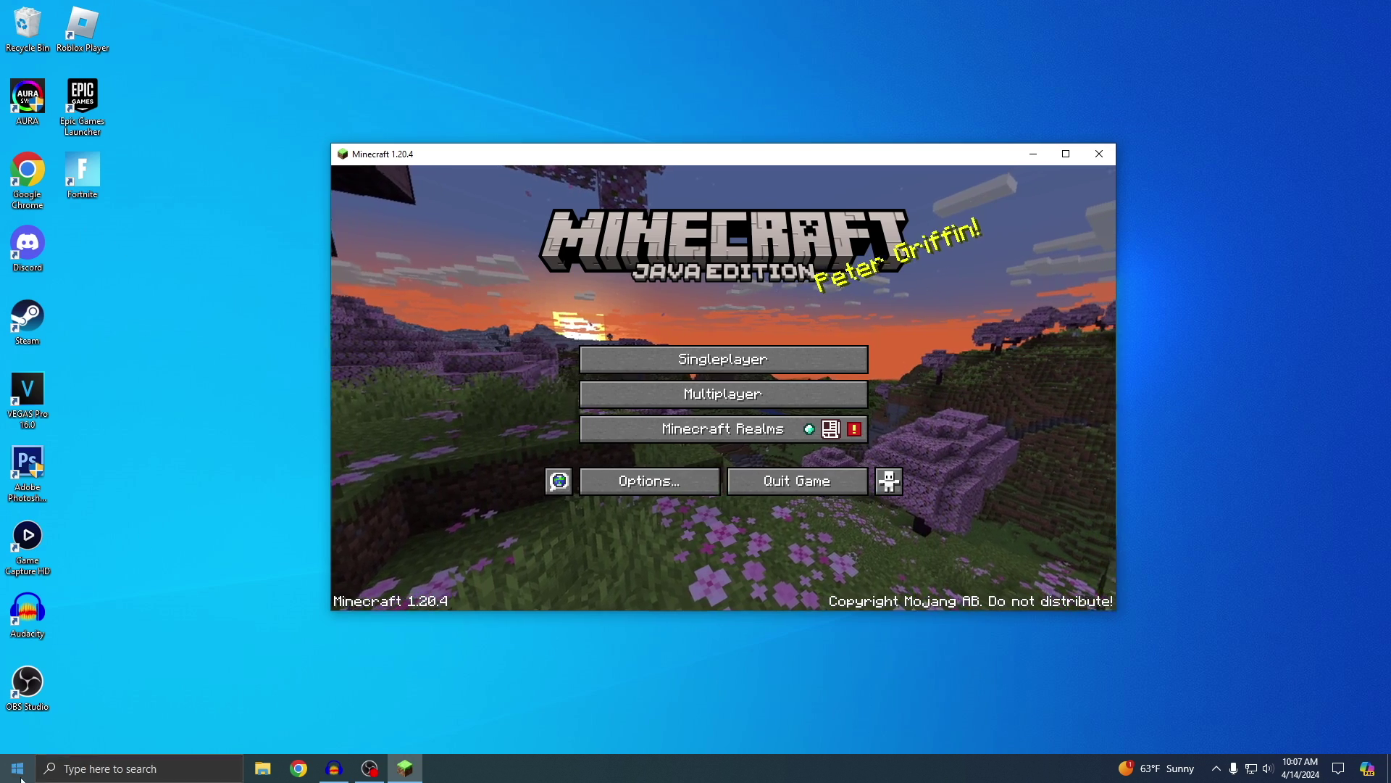
Scroll the Start menu app list and drag the Minecraft Launcher entry out
key("super")
scroll(170, 487, "down", 15)
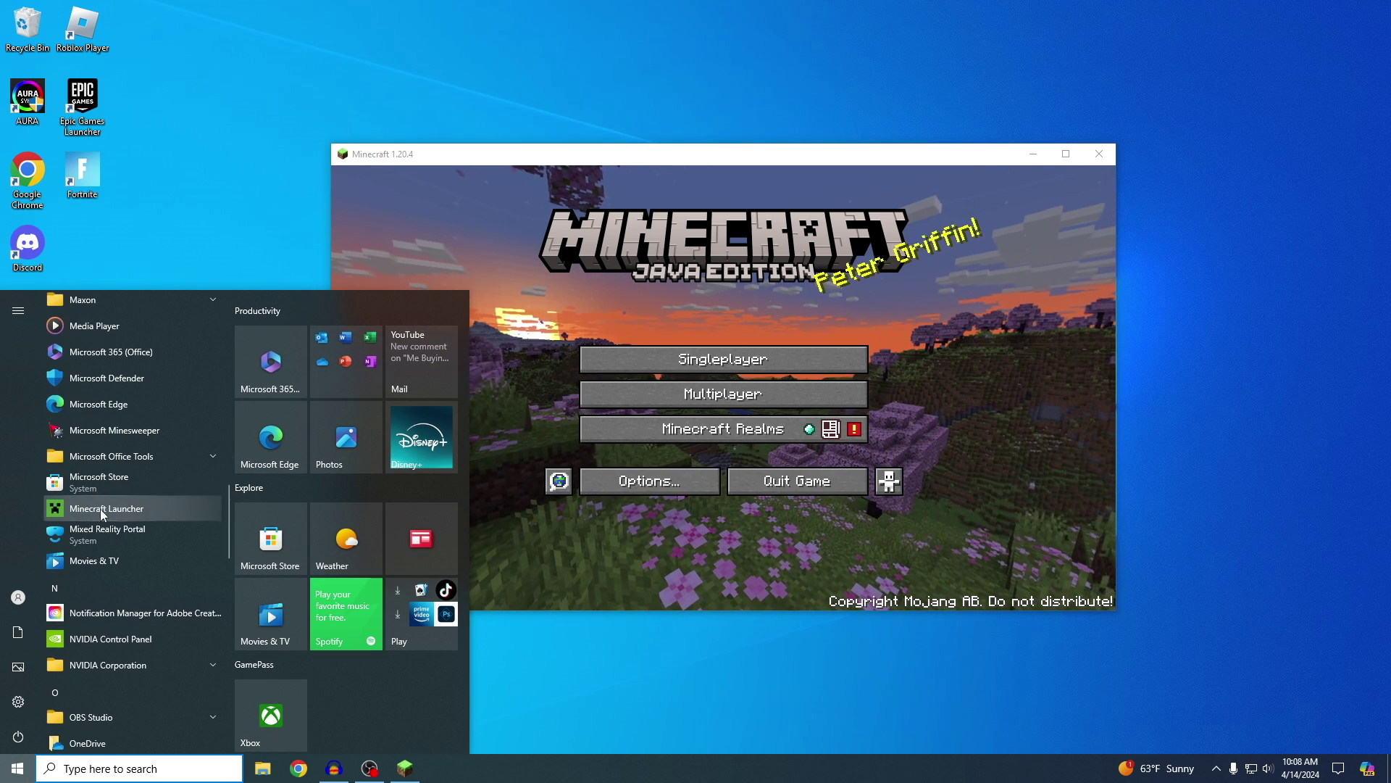
left_click_drag(138, 501, 91, 250)
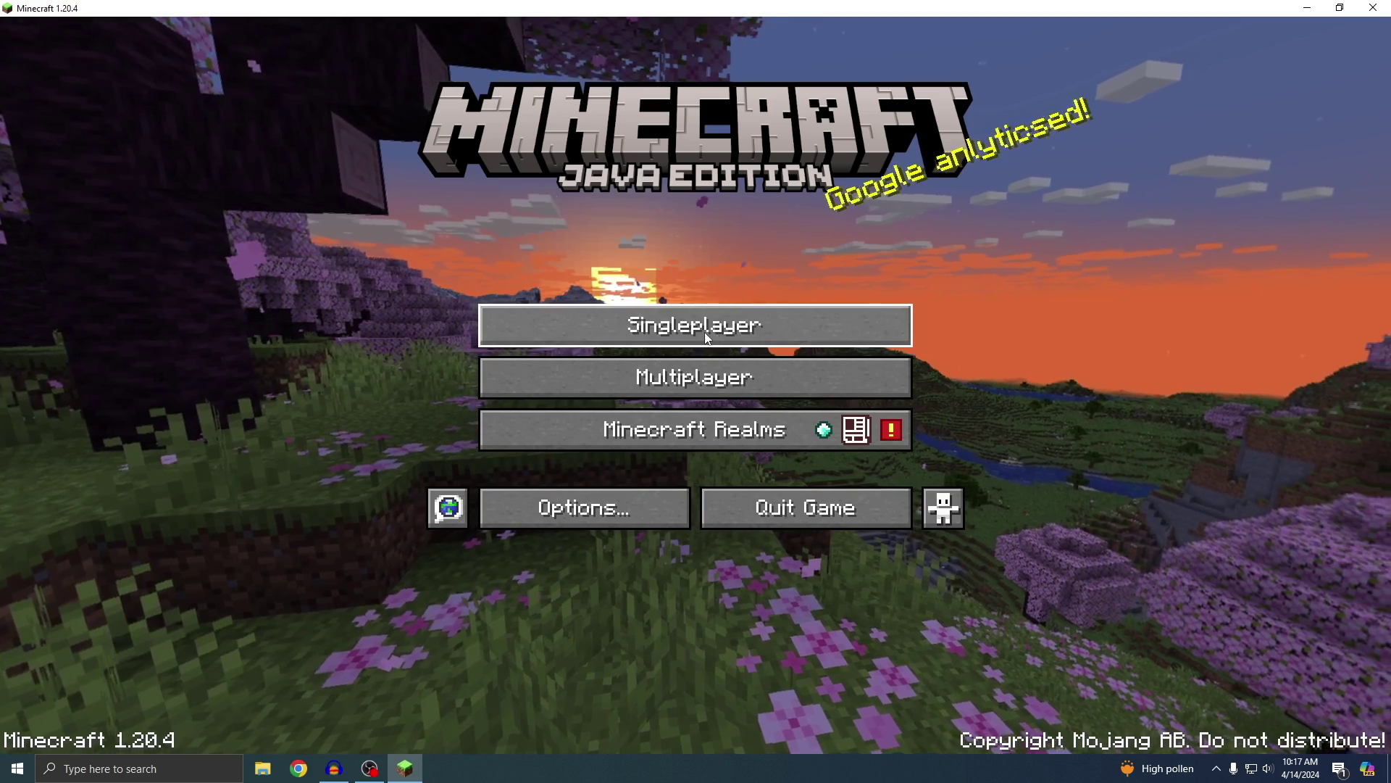
Create a new singleplayer world with a custom seed starting 'su' in the World settings
left_click(697, 326)
left_click(658, 52)
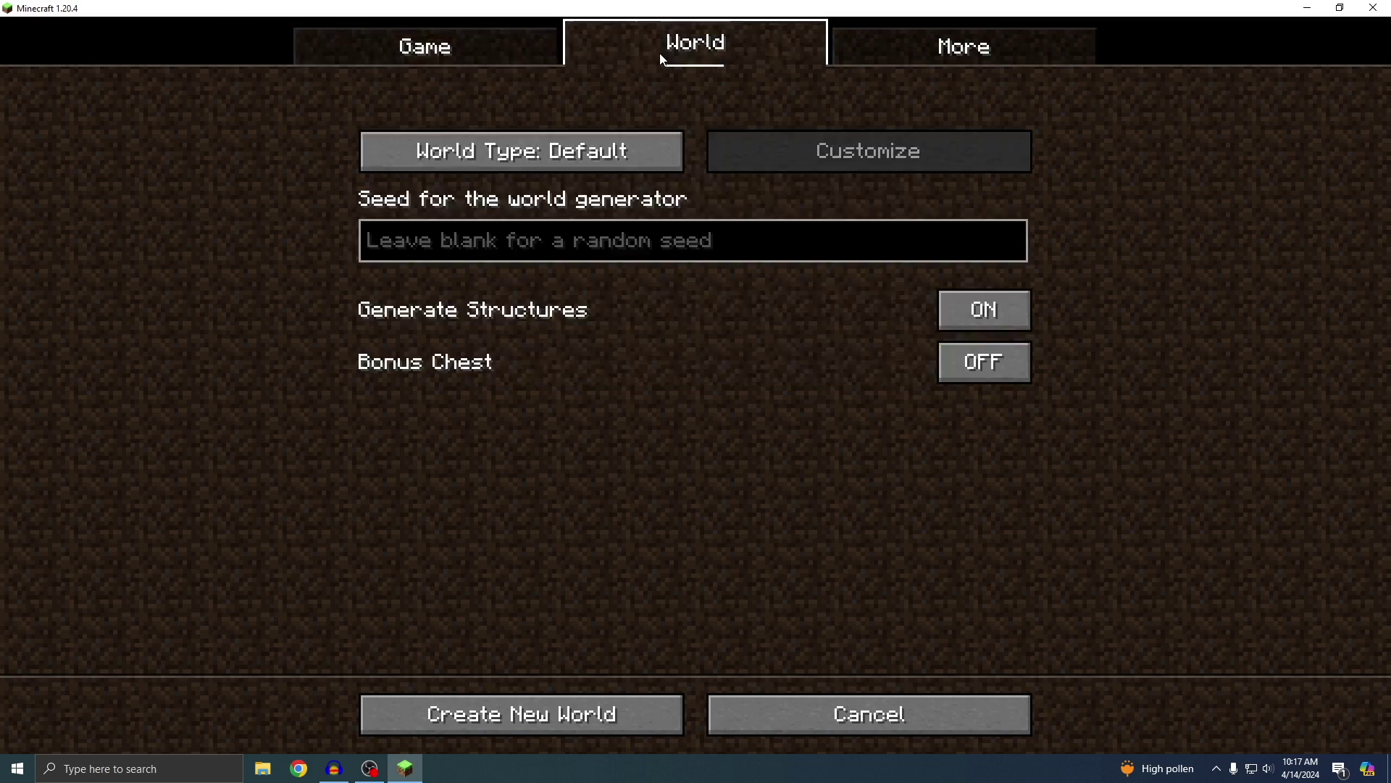
left_click(545, 252)
type("subscribe")
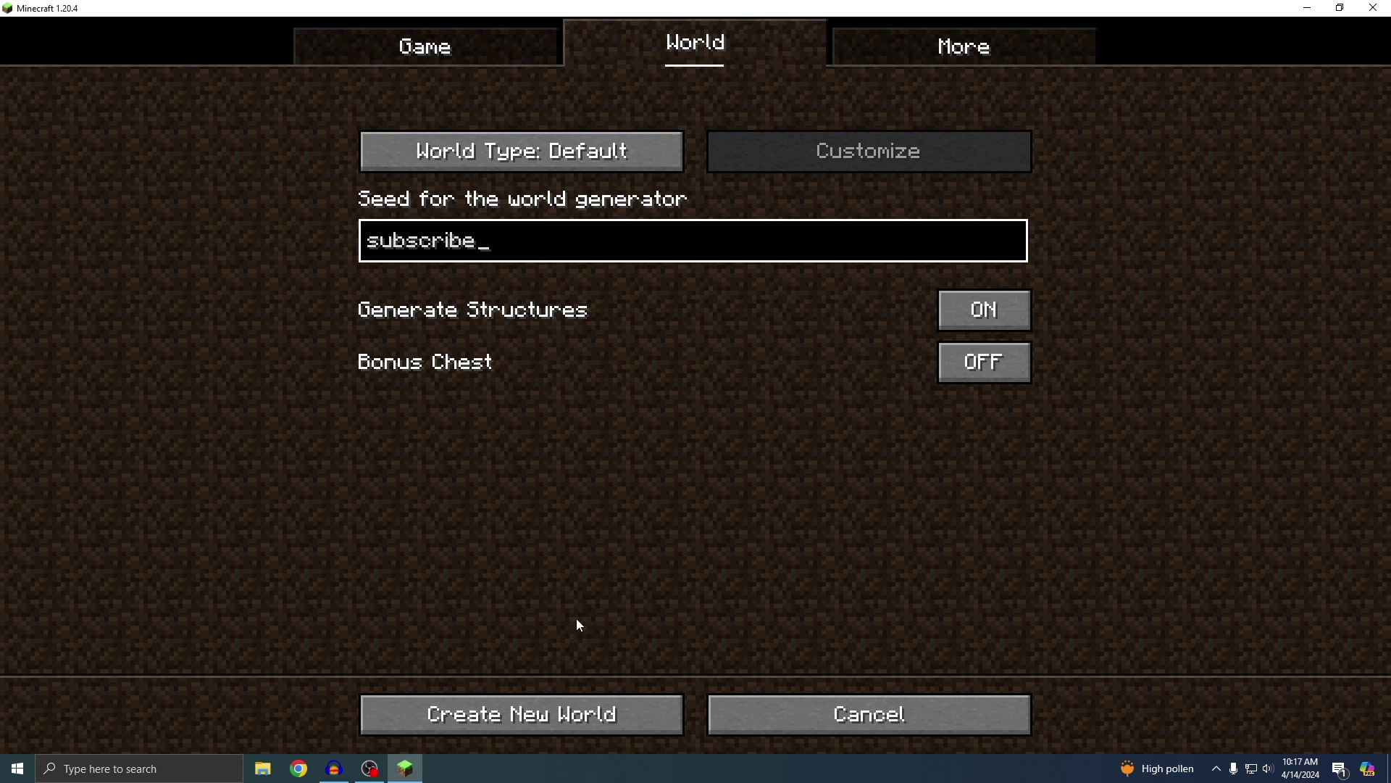
left_click(558, 716)
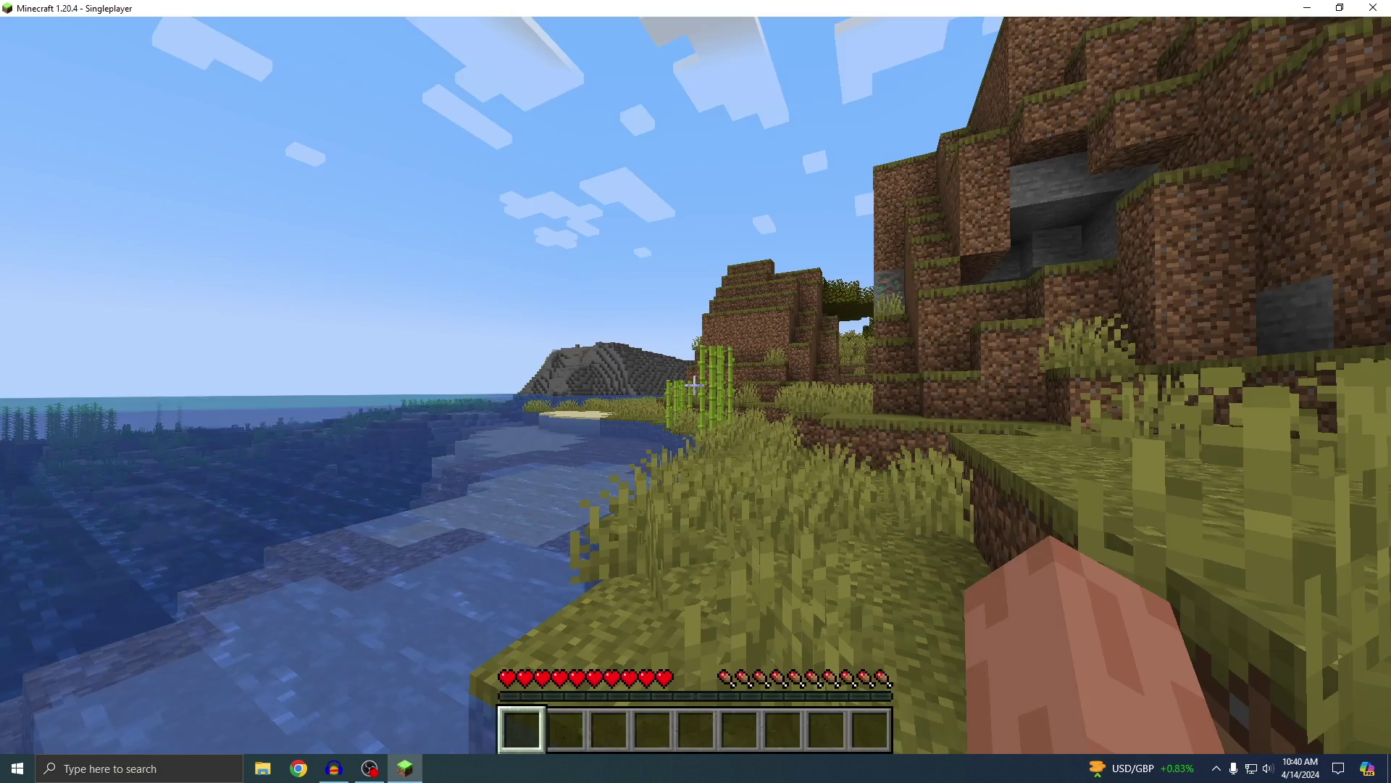
Post 'hi' in chat, switch to front third-person view, and walk into the river
type("thi")
key("Return")
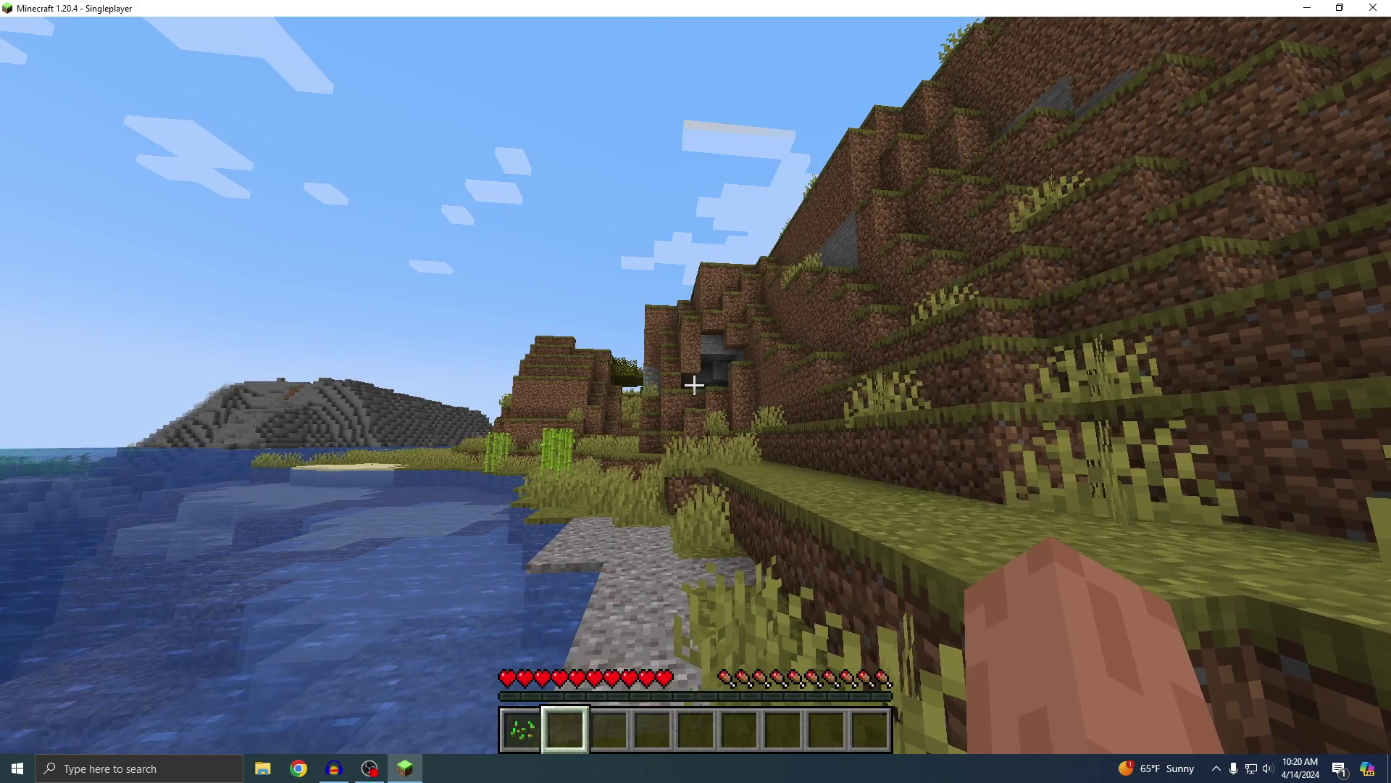
key("F5")
key("F5")
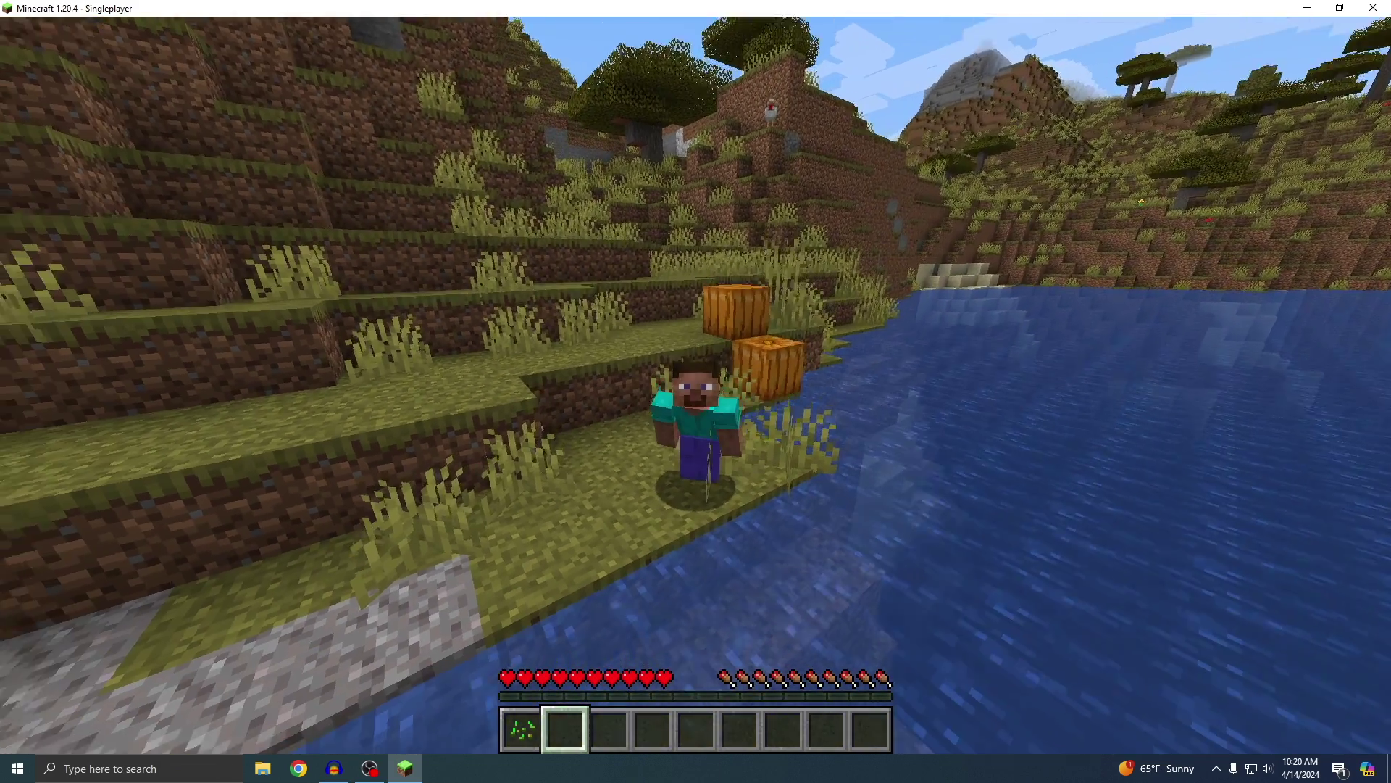
key("w")
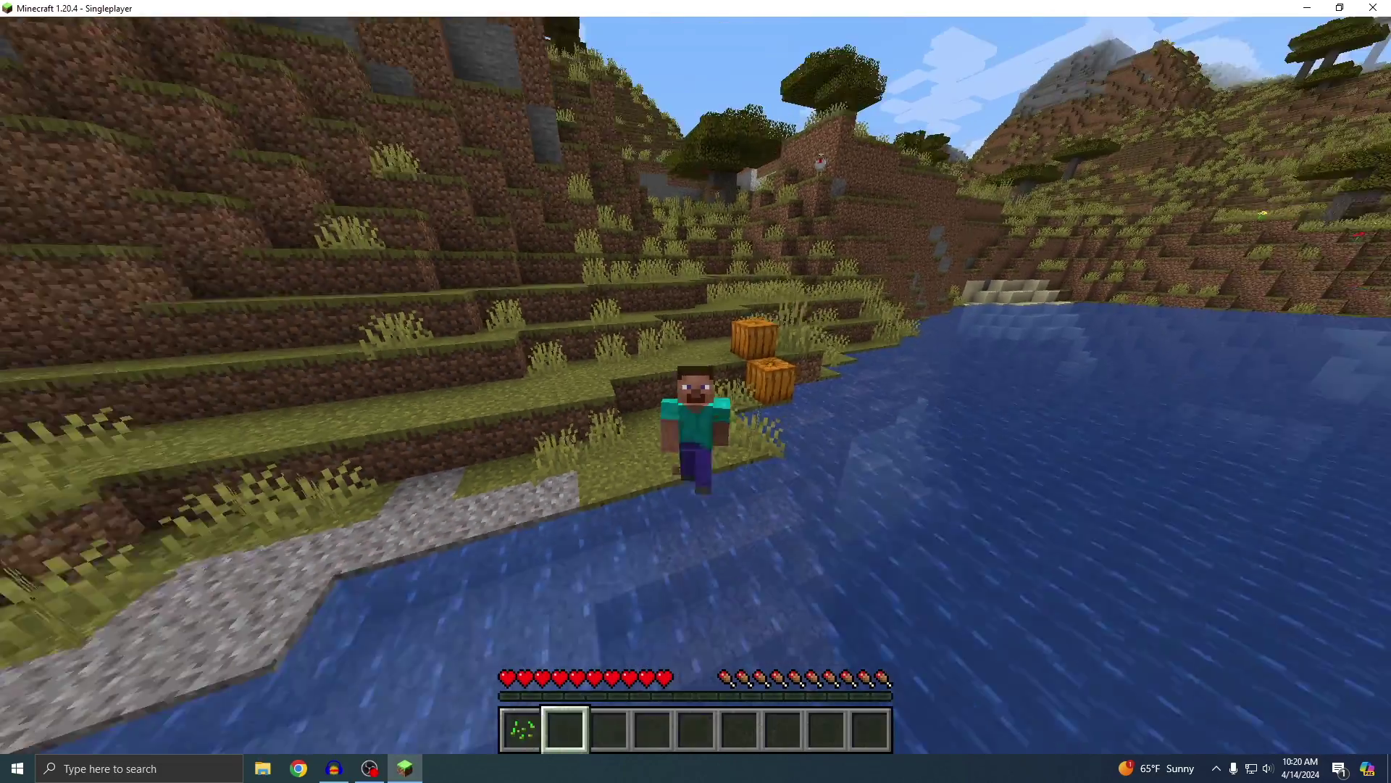